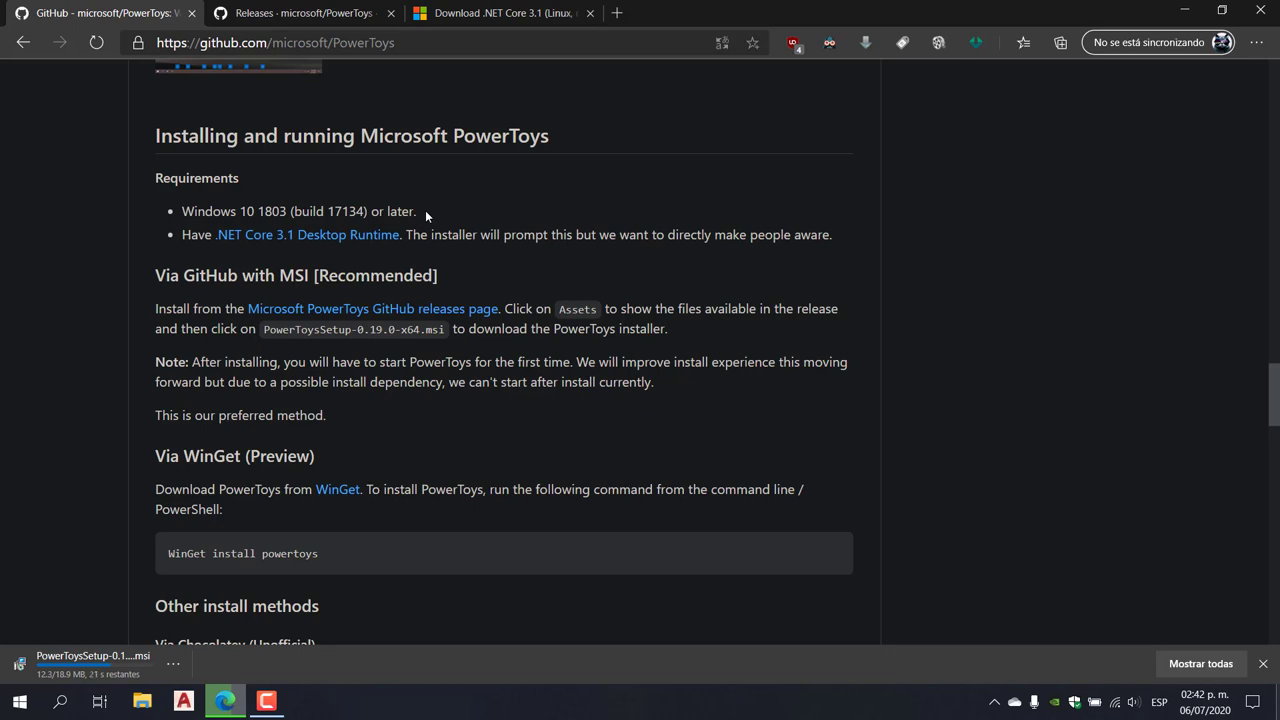
- Download the Windows x64 installer of SDK 3.1.301 from the .NET Core 3.1 download page
click(500, 18)
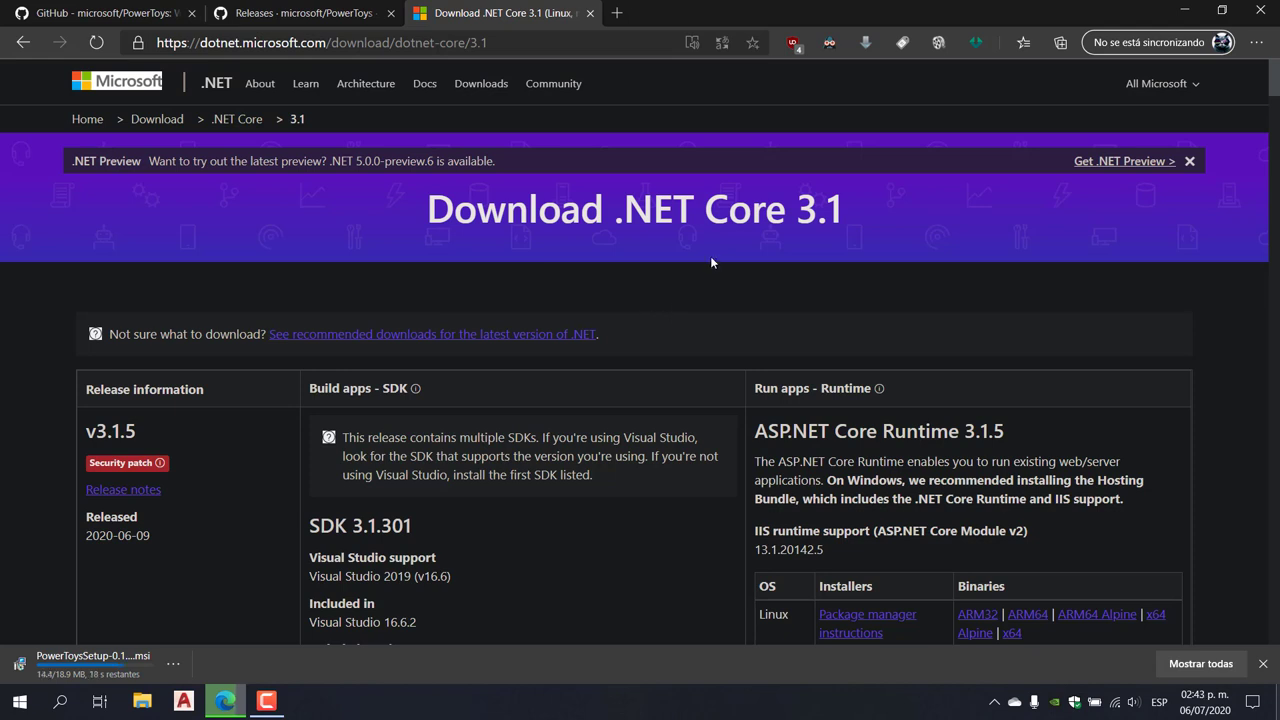
scroll(657, 268, down, 4)
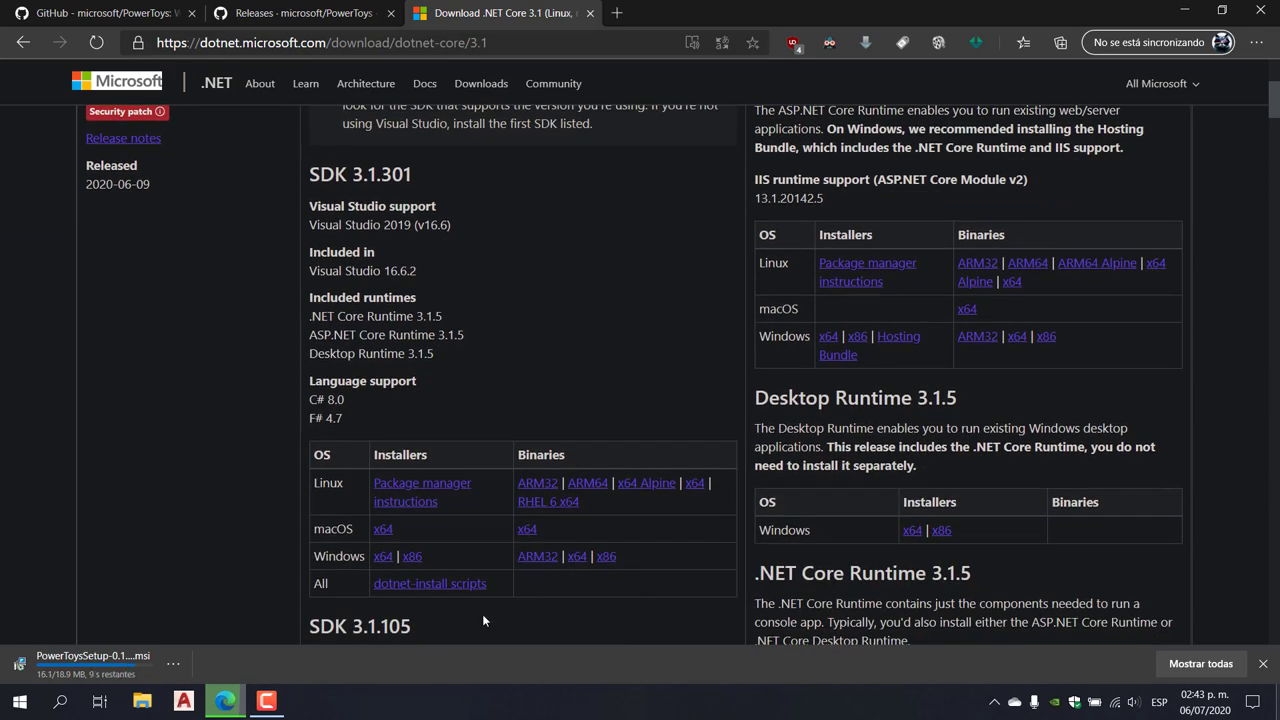
click(386, 565)
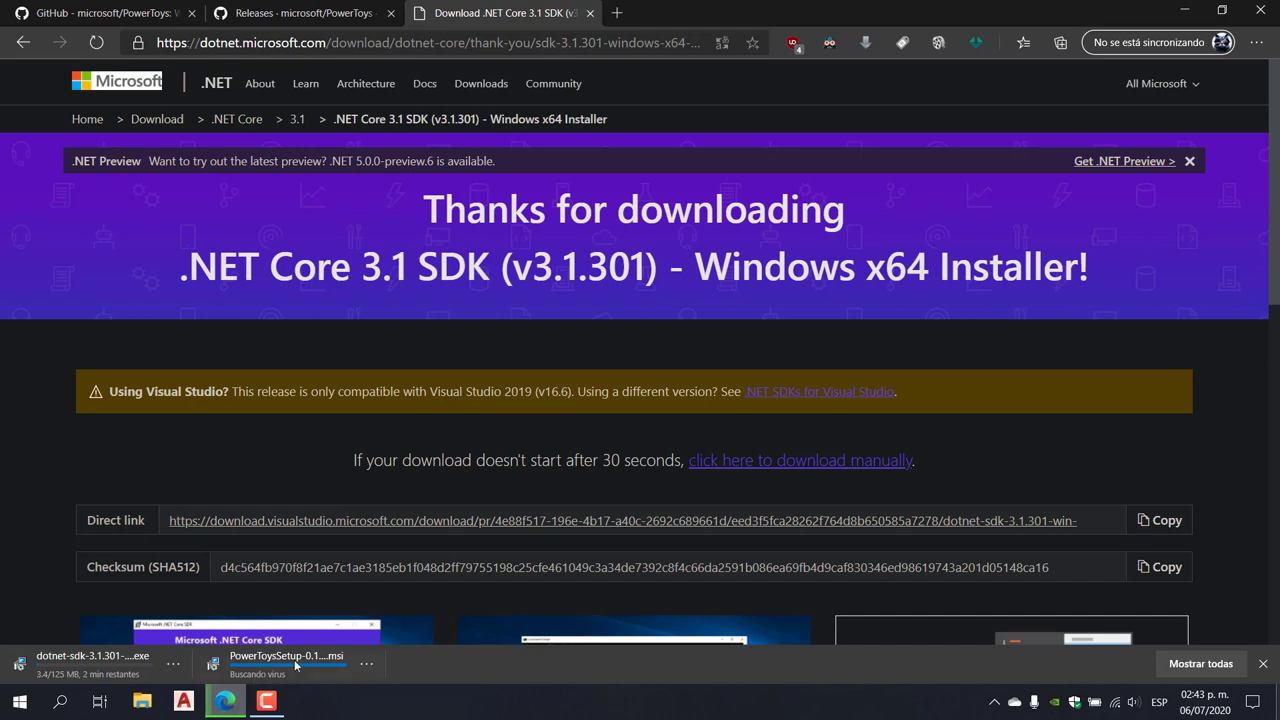
- Cancel the running PowerToys setup and .NET SDK downloads, and minimize the browser to reveal the desktop
click(366, 665)
click(392, 648)
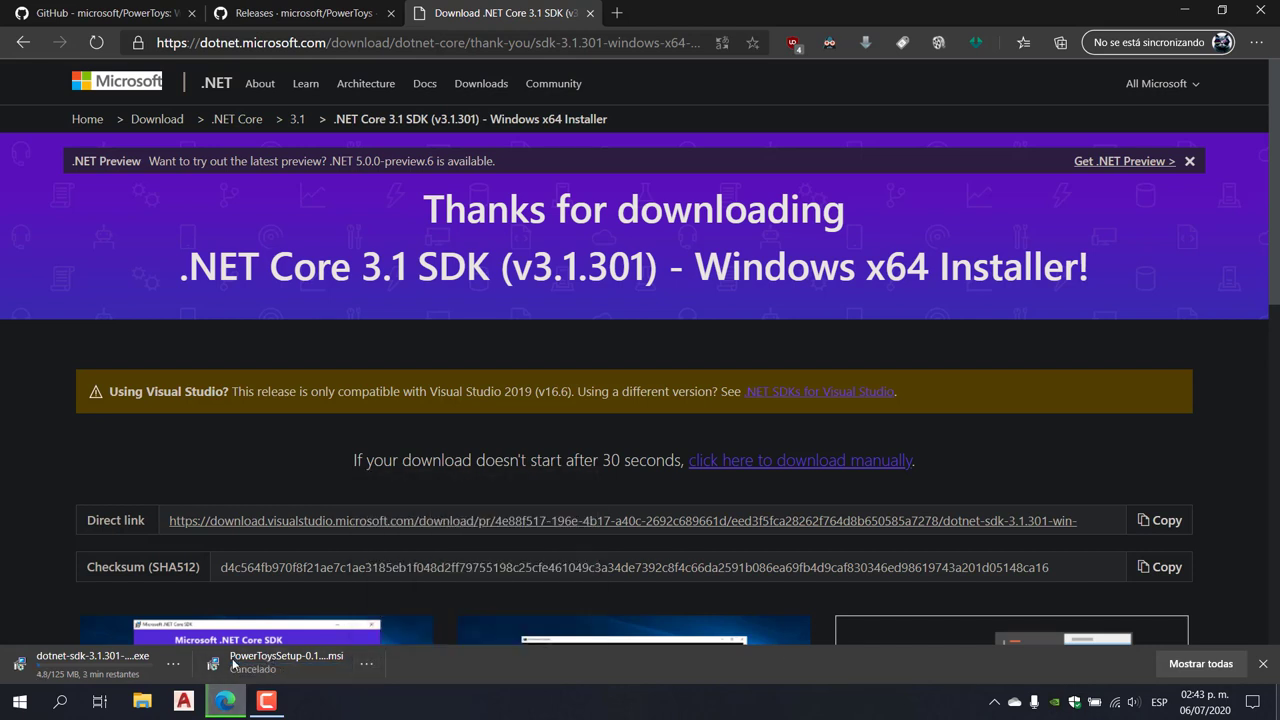
click(173, 664)
click(200, 636)
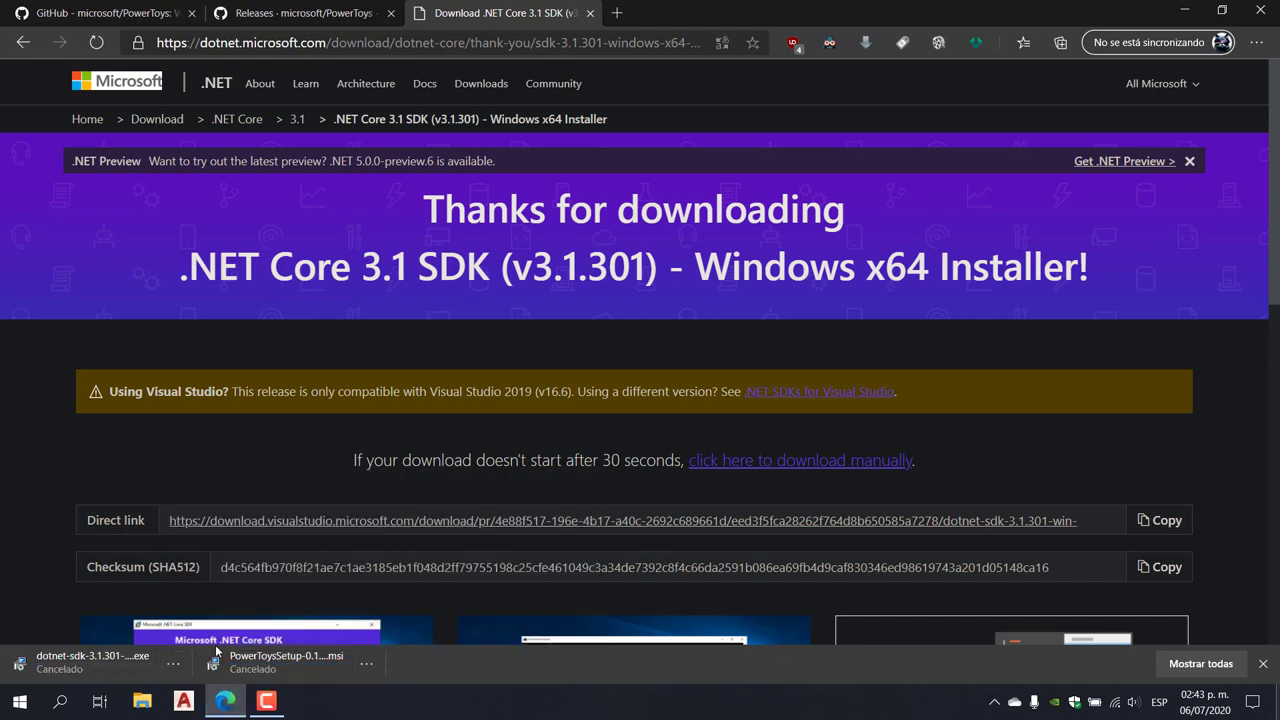
click(1262, 663)
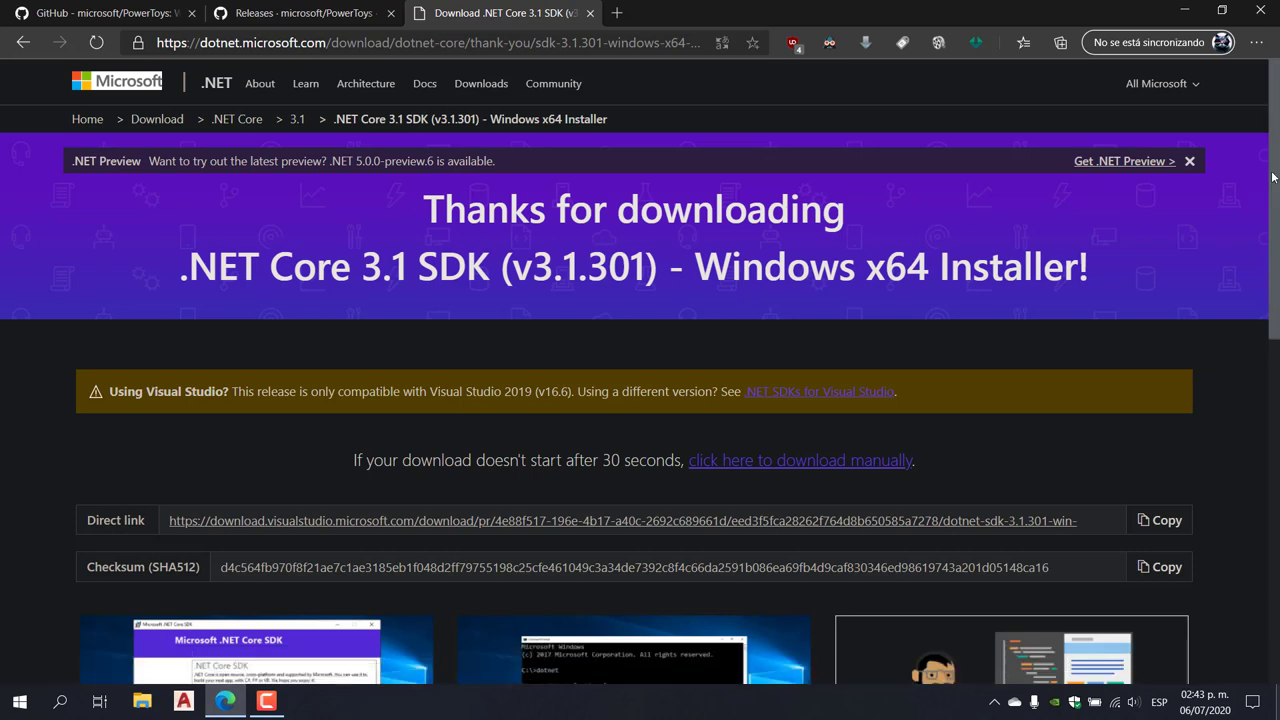
click(1186, 10)
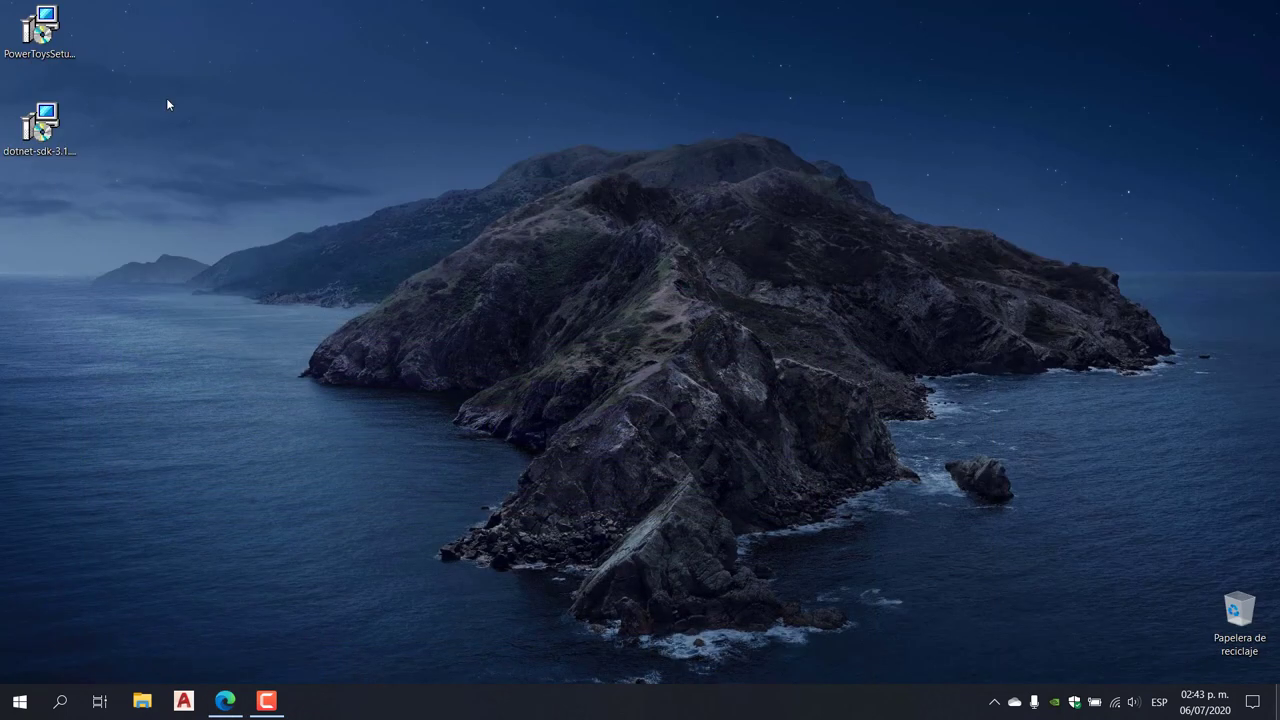
- Run the PowerToysSetup-0.19.0-x64 installer from the desktop and proceed past the license to the destination folder settings
click(55, 35)
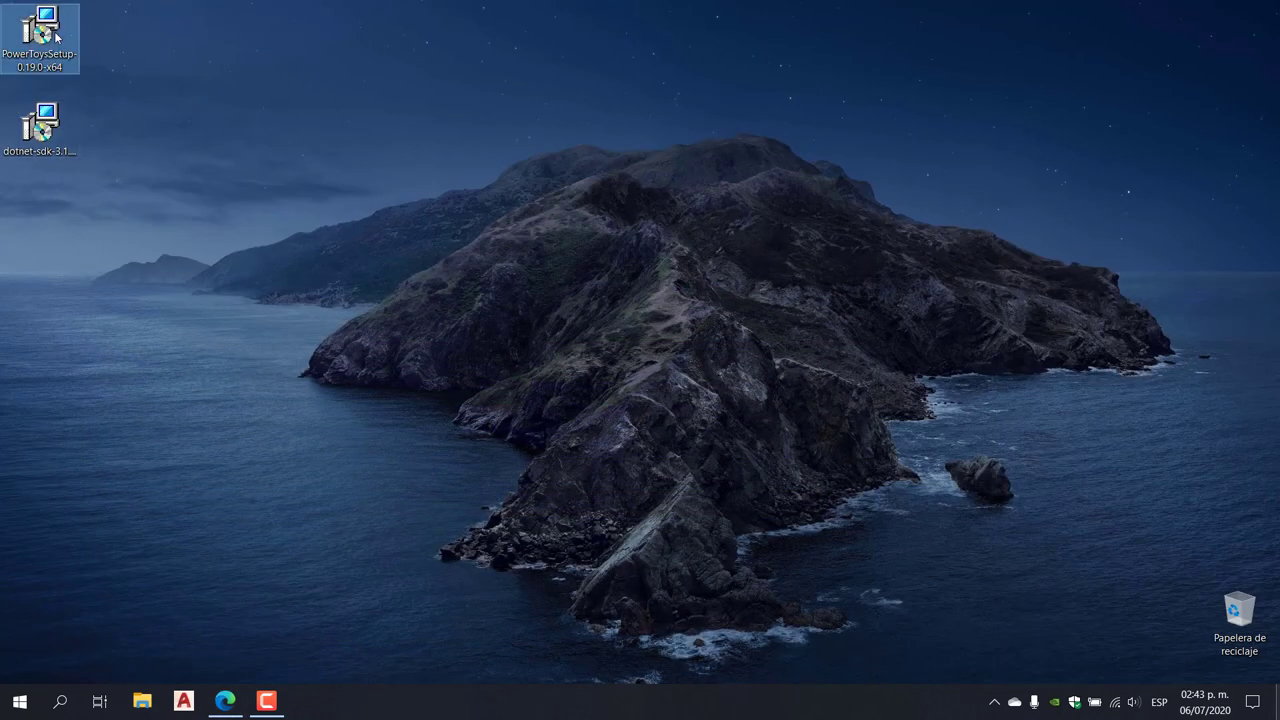
double_click(43, 33)
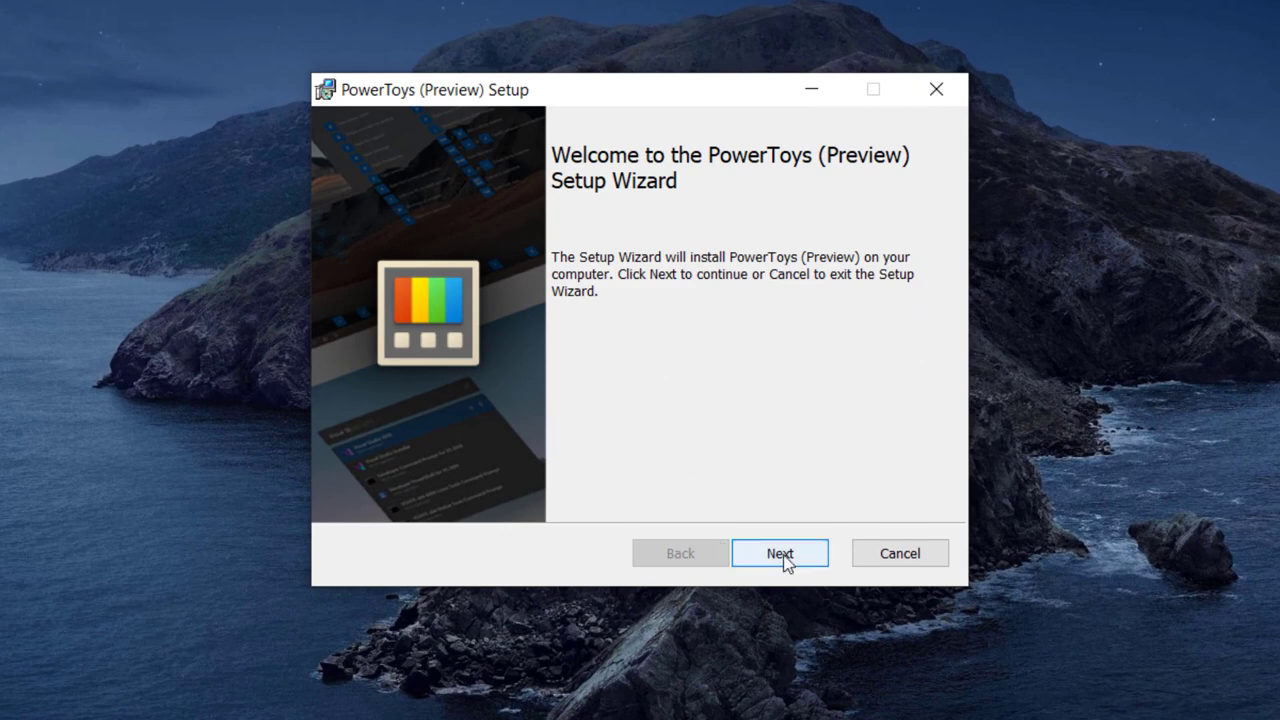
click(788, 560)
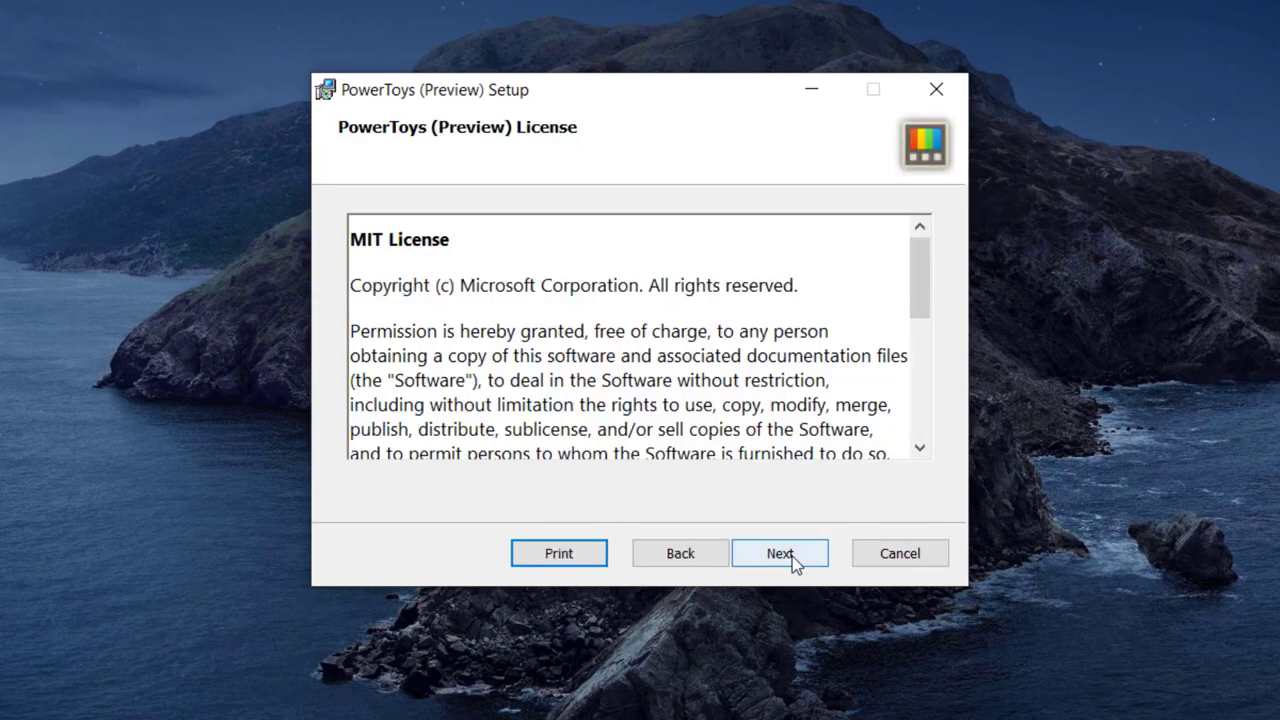
click(797, 558)
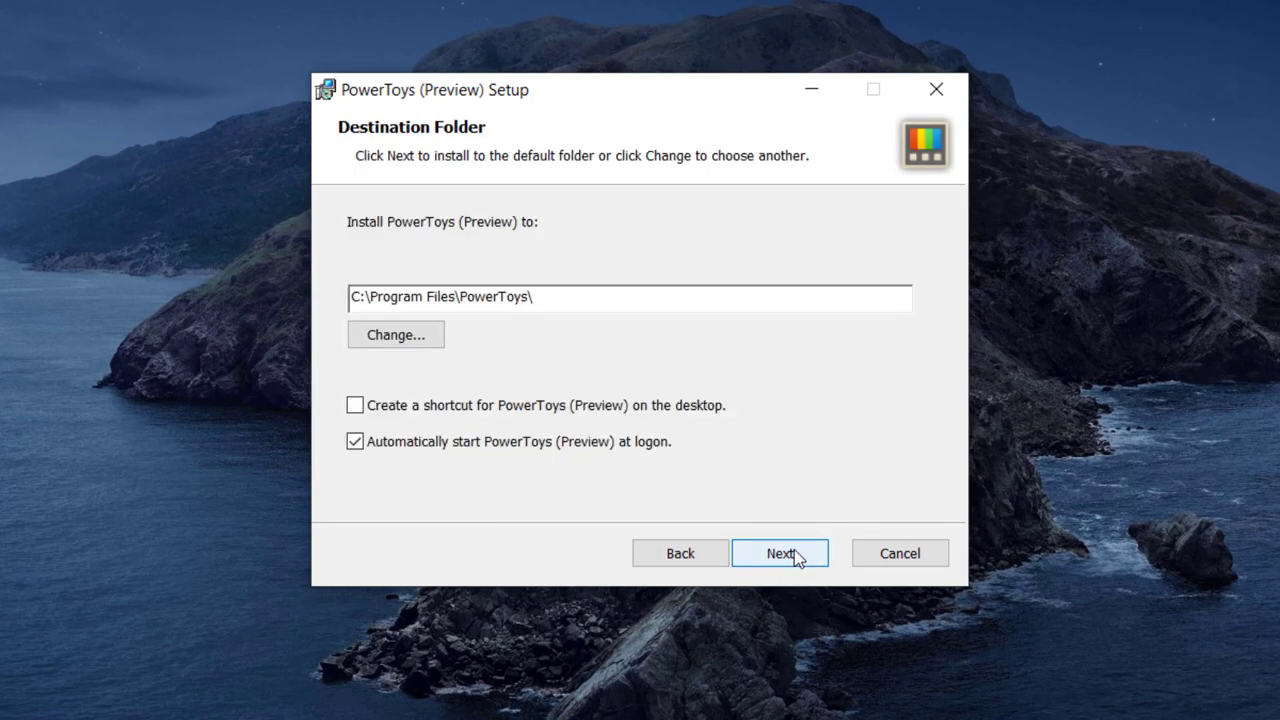
click(700, 556)
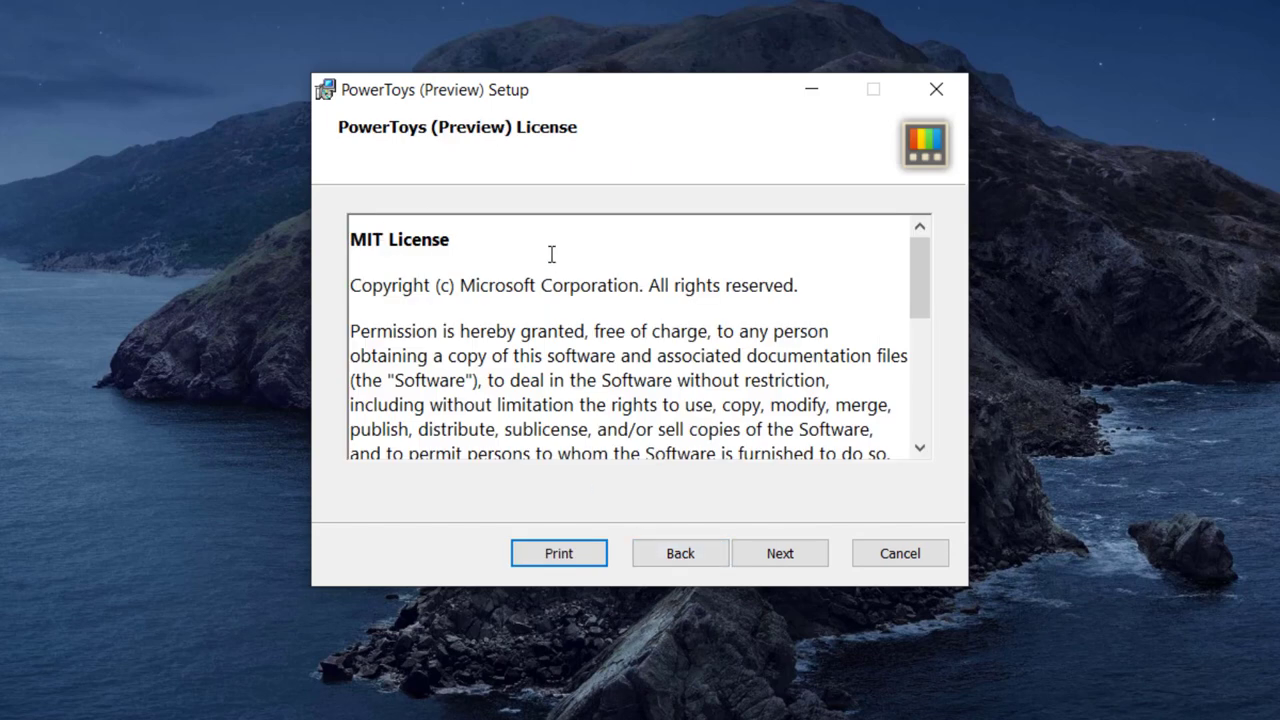
click(811, 556)
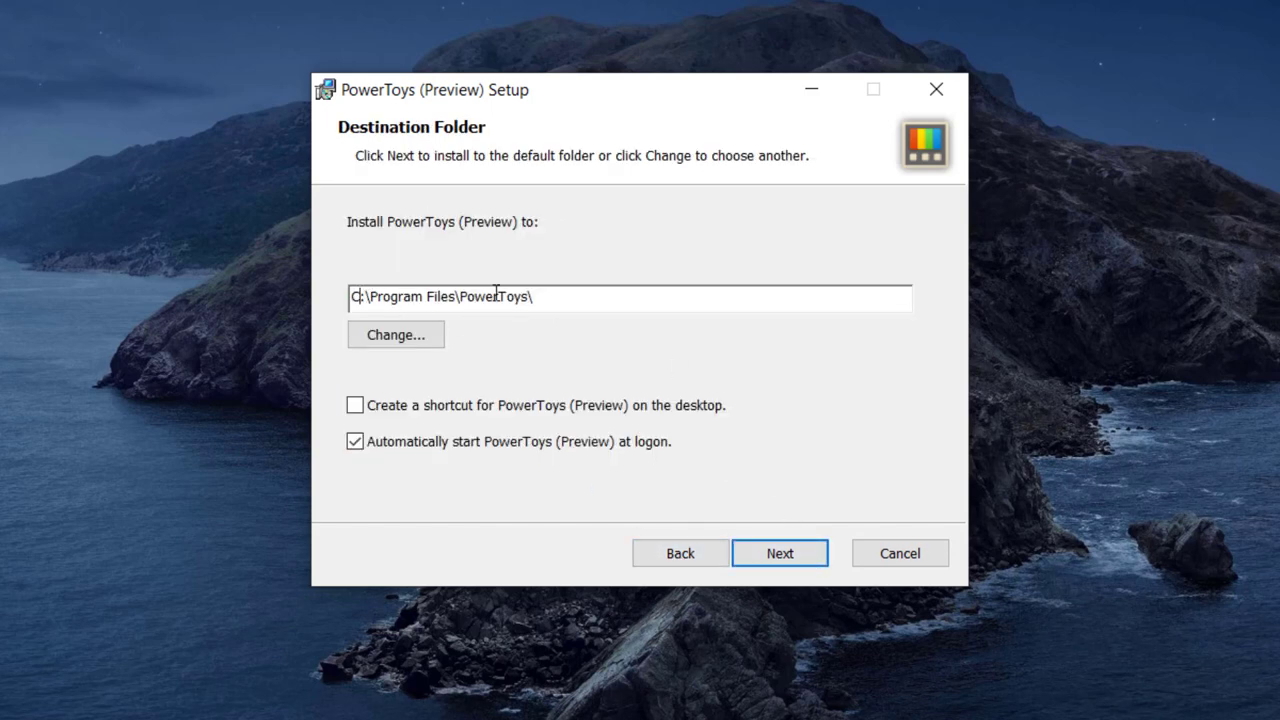
- Set the installation folder to D:\Program Files\PowerToys\ and complete the PowerToys installation
key(BackSpace)
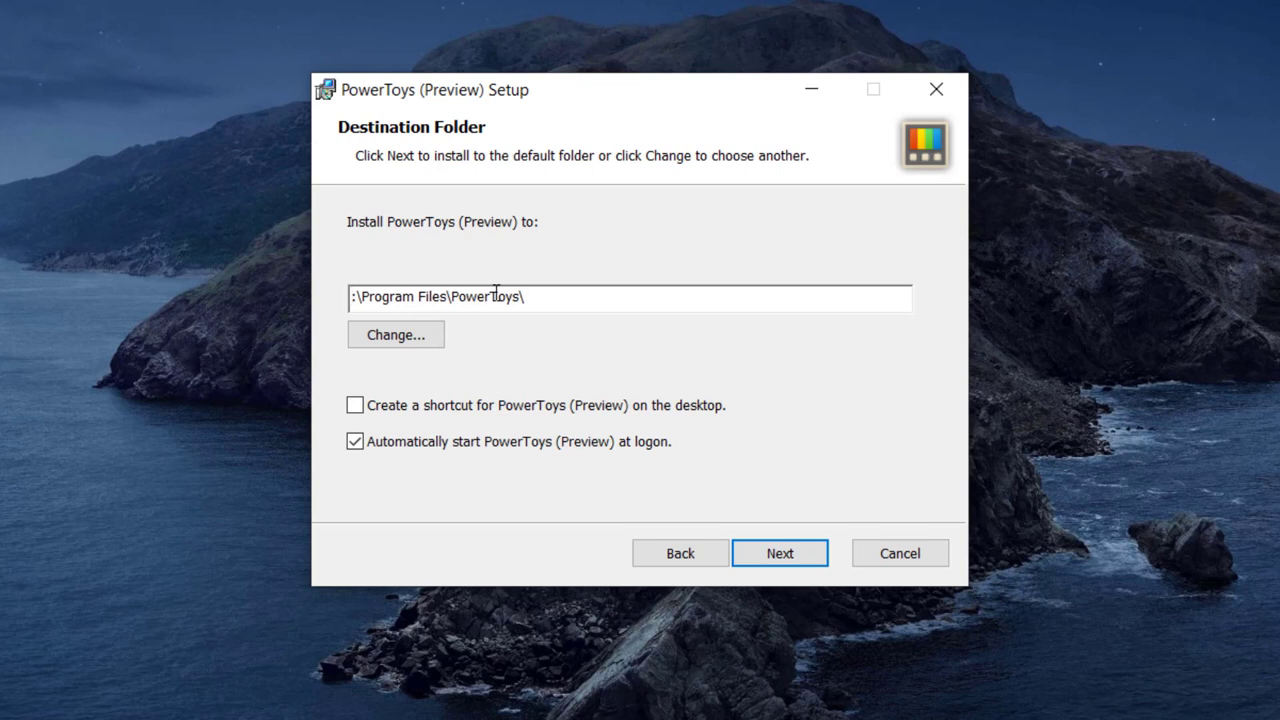
text(D)
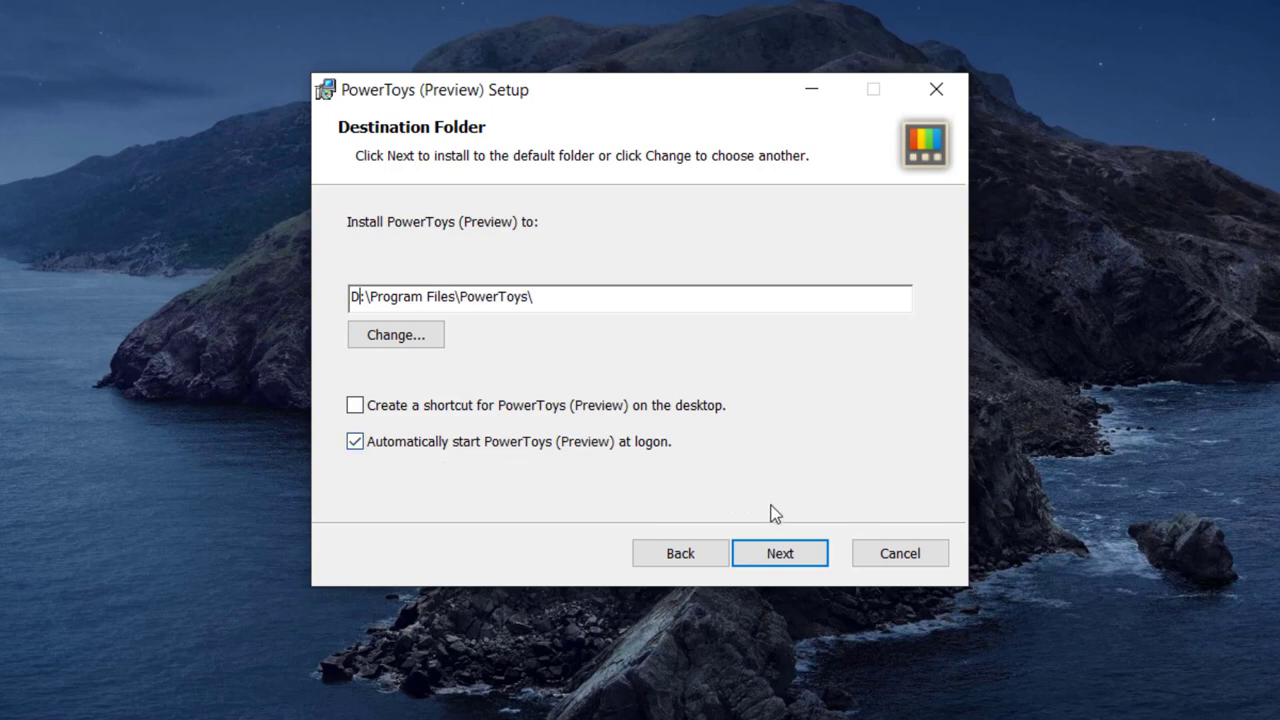
click(782, 556)
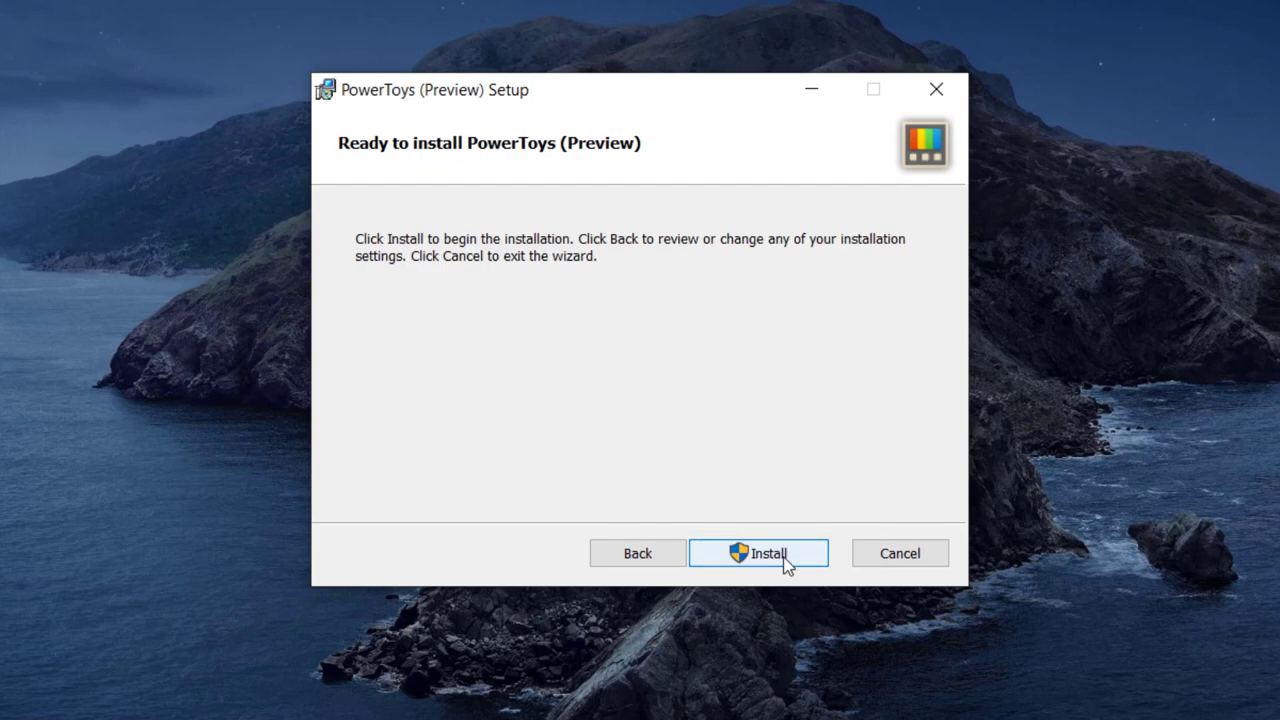
click(784, 555)
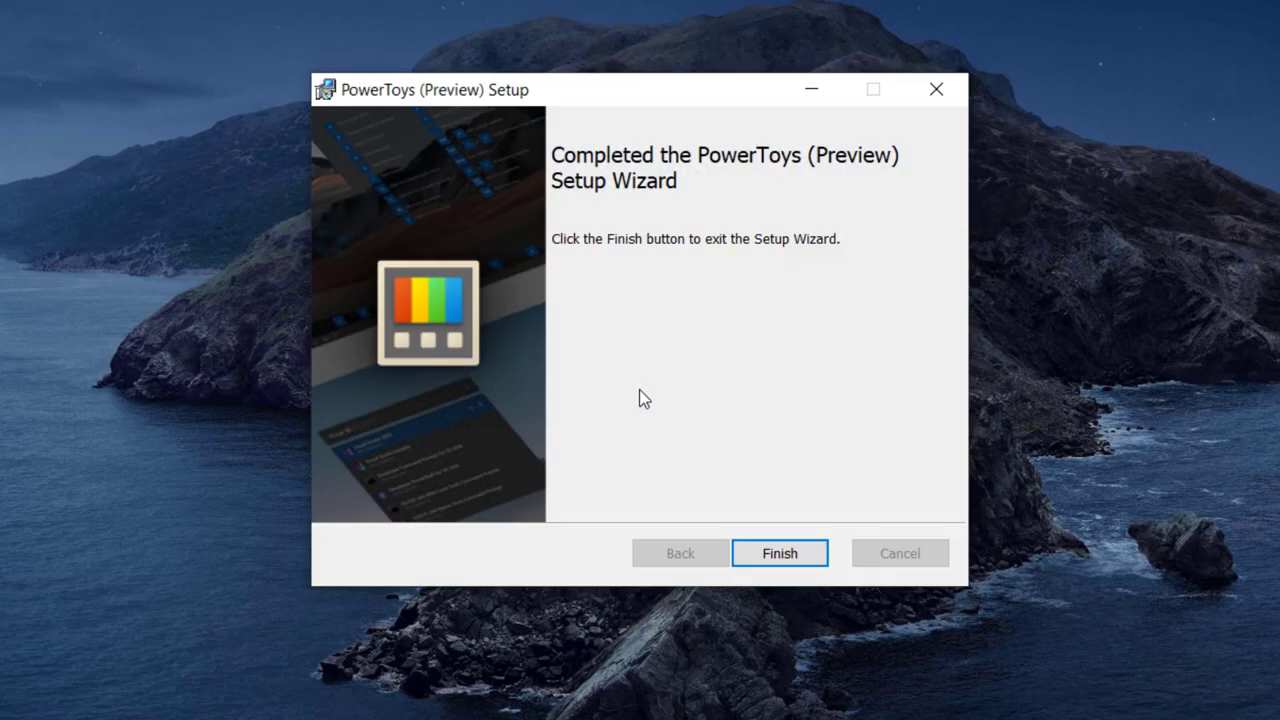
click(785, 551)
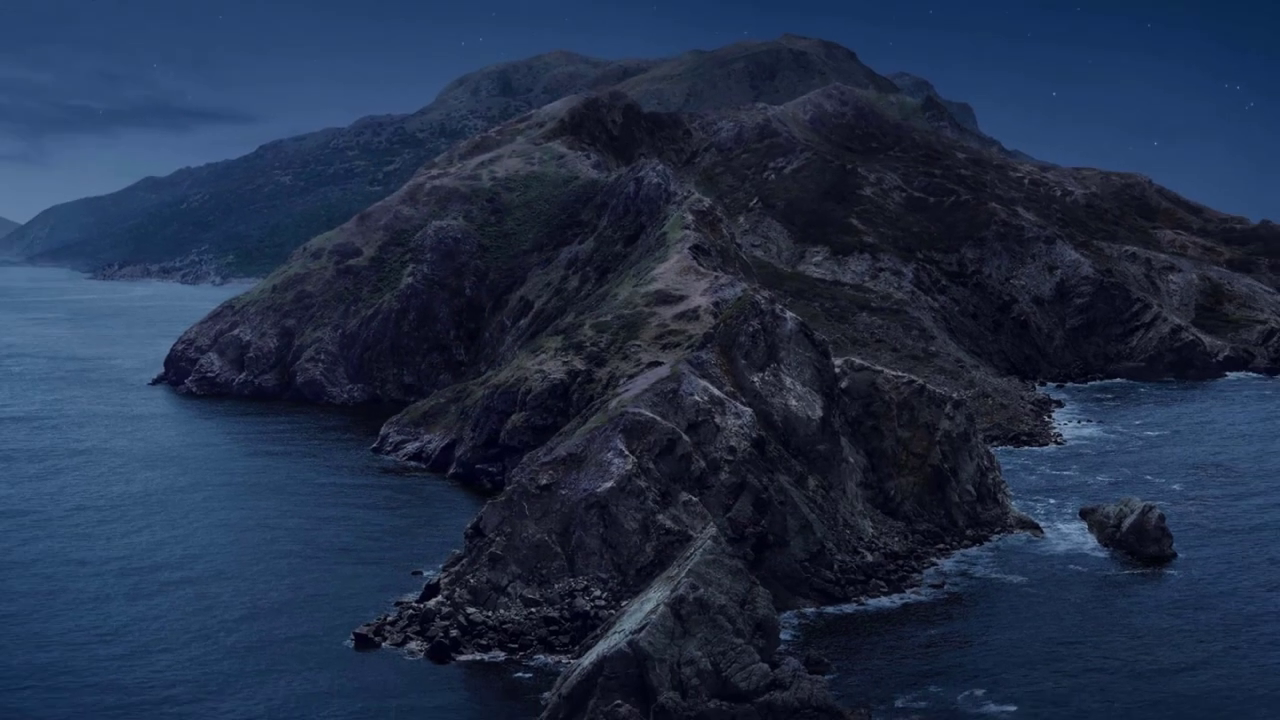
- Launch the newly installed PowerToys (Preview) from the list of all applications
click(993, 705)
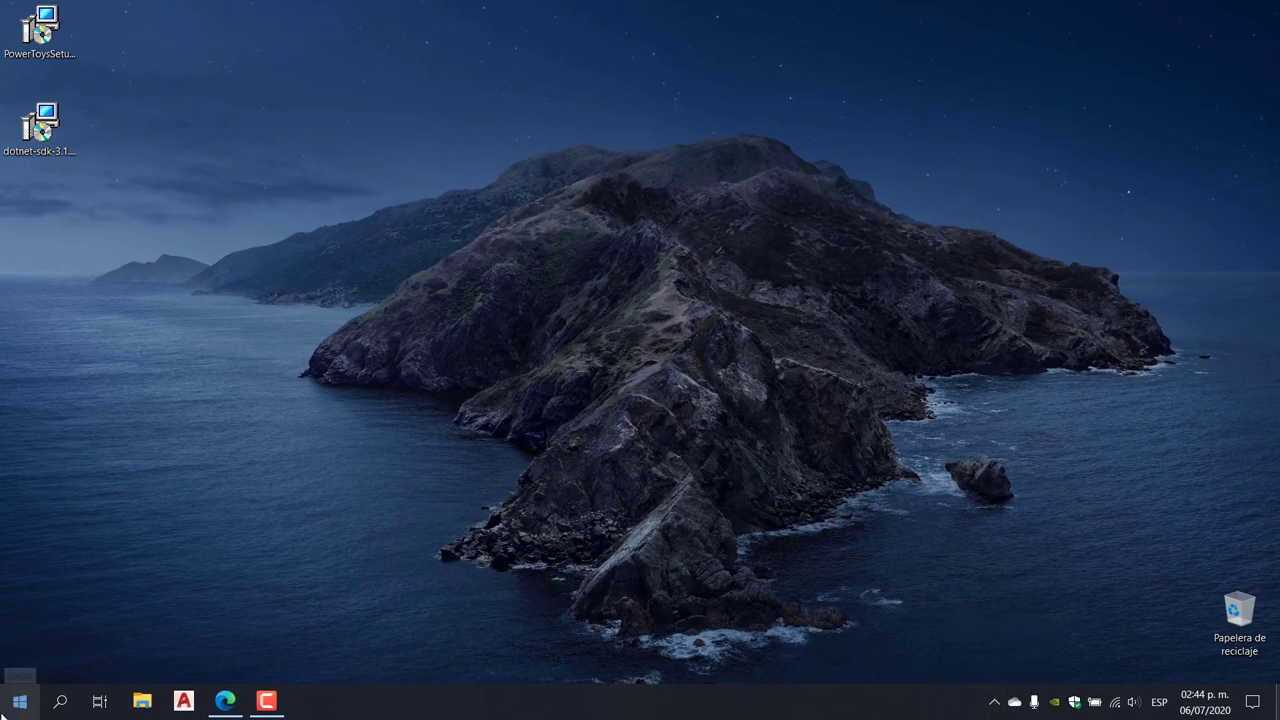
click(20, 702)
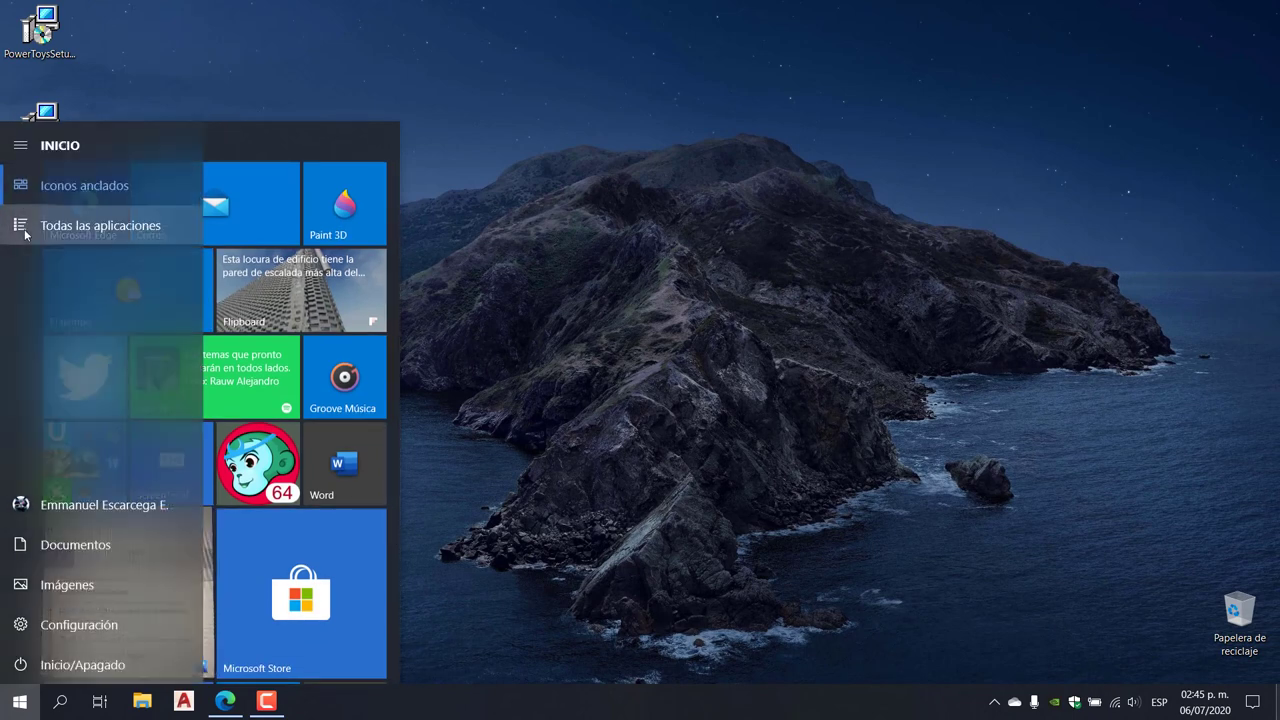
click(23, 228)
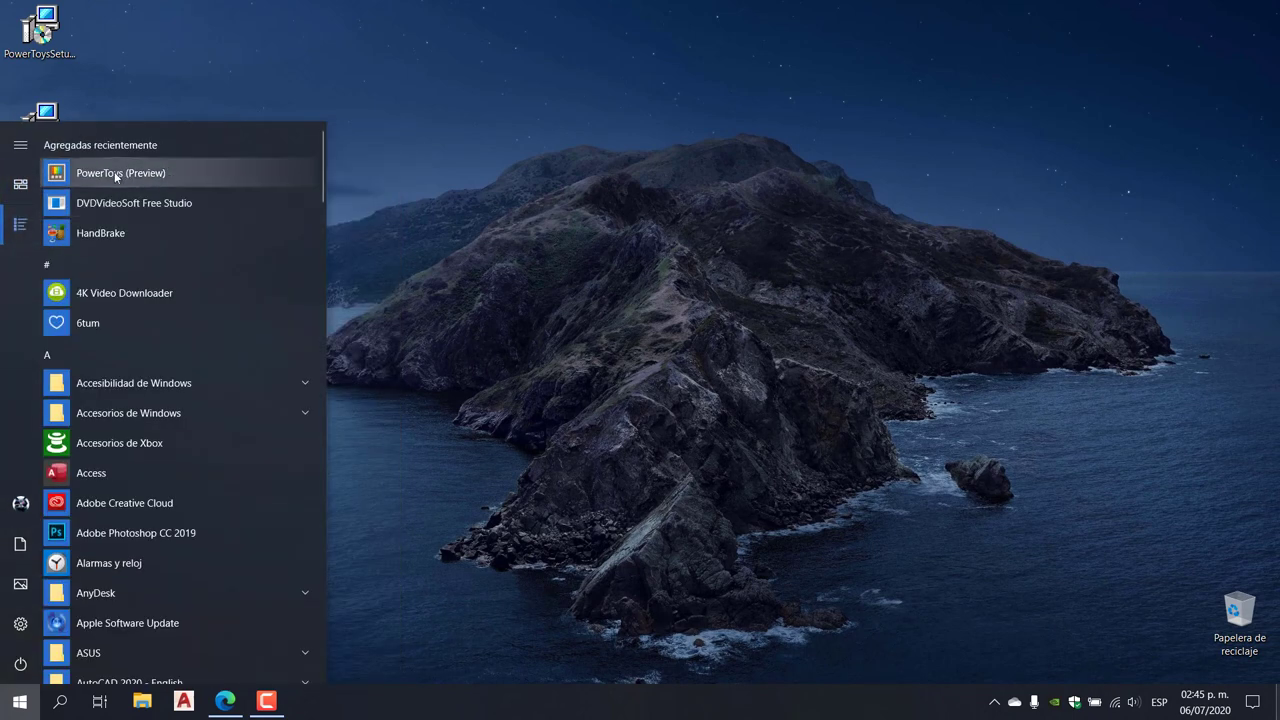
click(119, 182)
key(super)
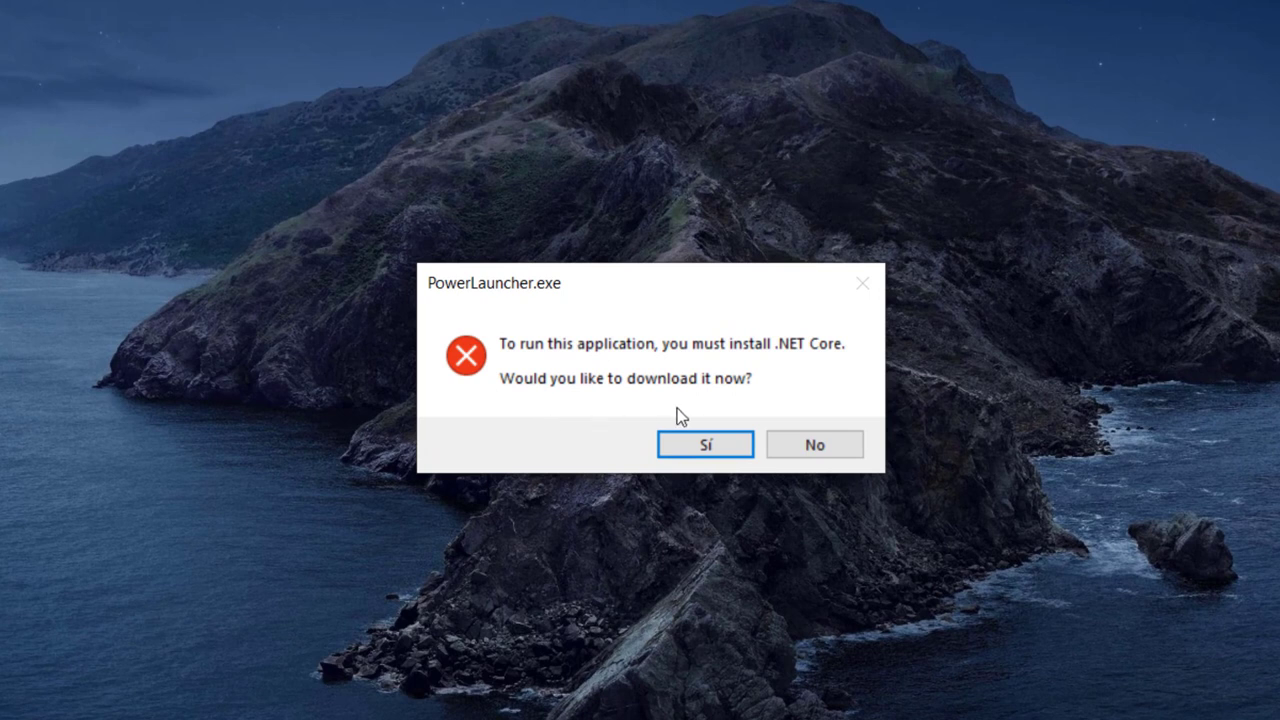
- Accept the offer to download .NET Core, but install .NET Core SDK 3.1.301 using the setup file already on the desktop
click(704, 447)
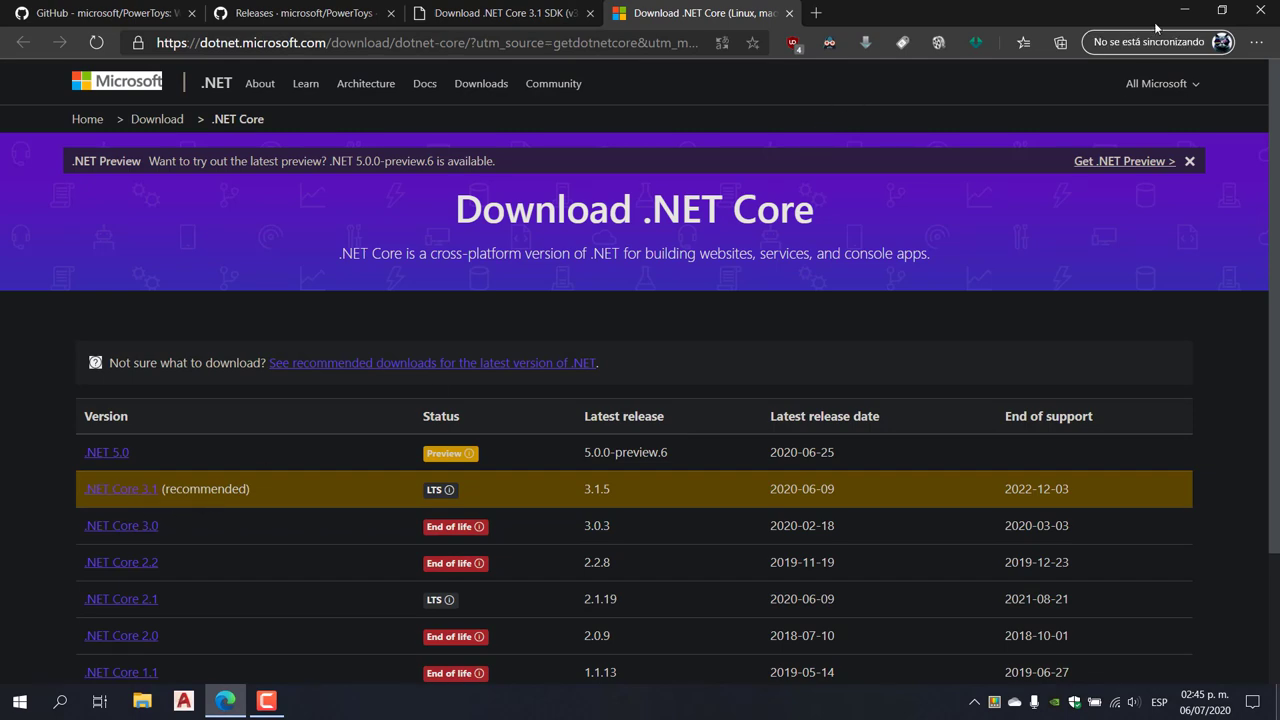
click(1184, 10)
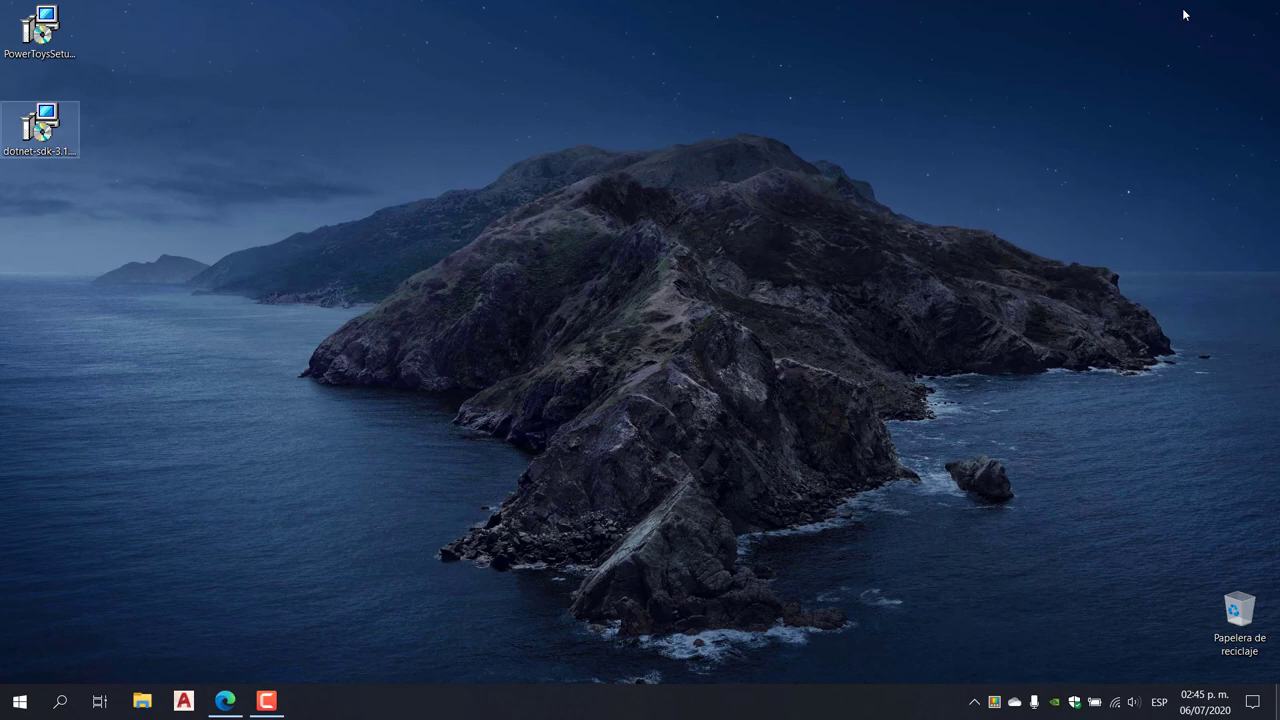
double_click(44, 131)
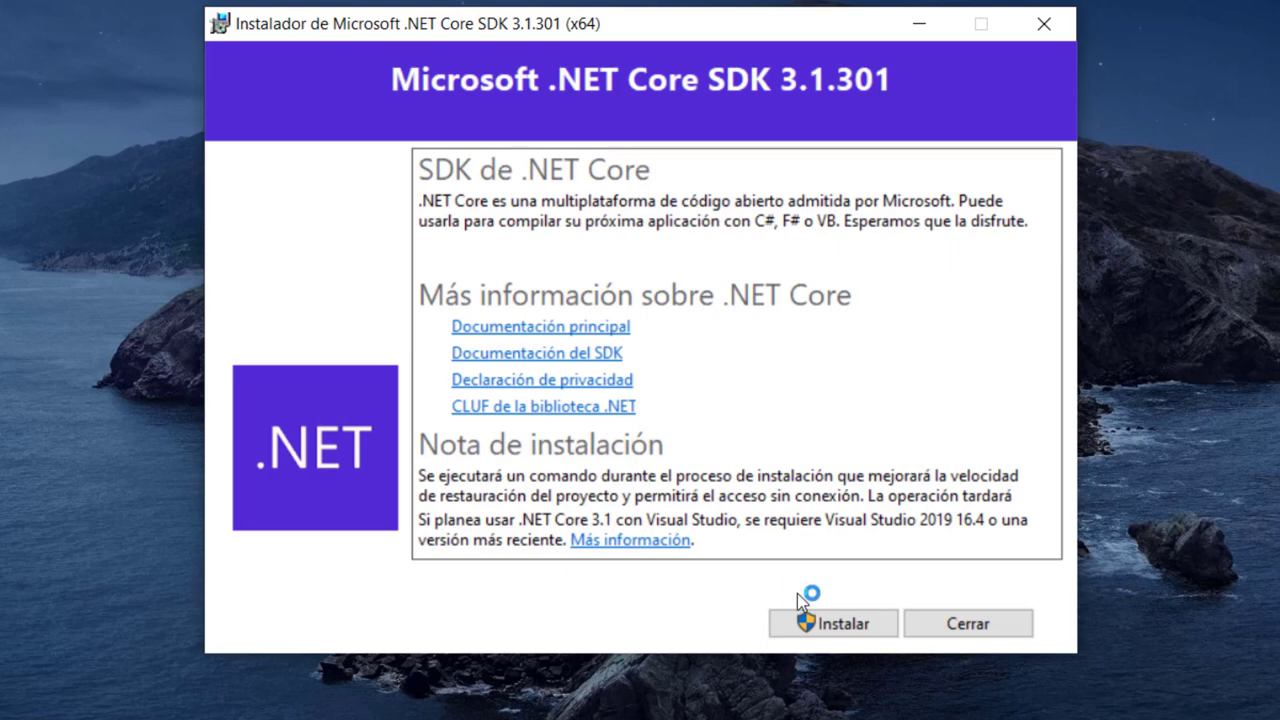
click(845, 626)
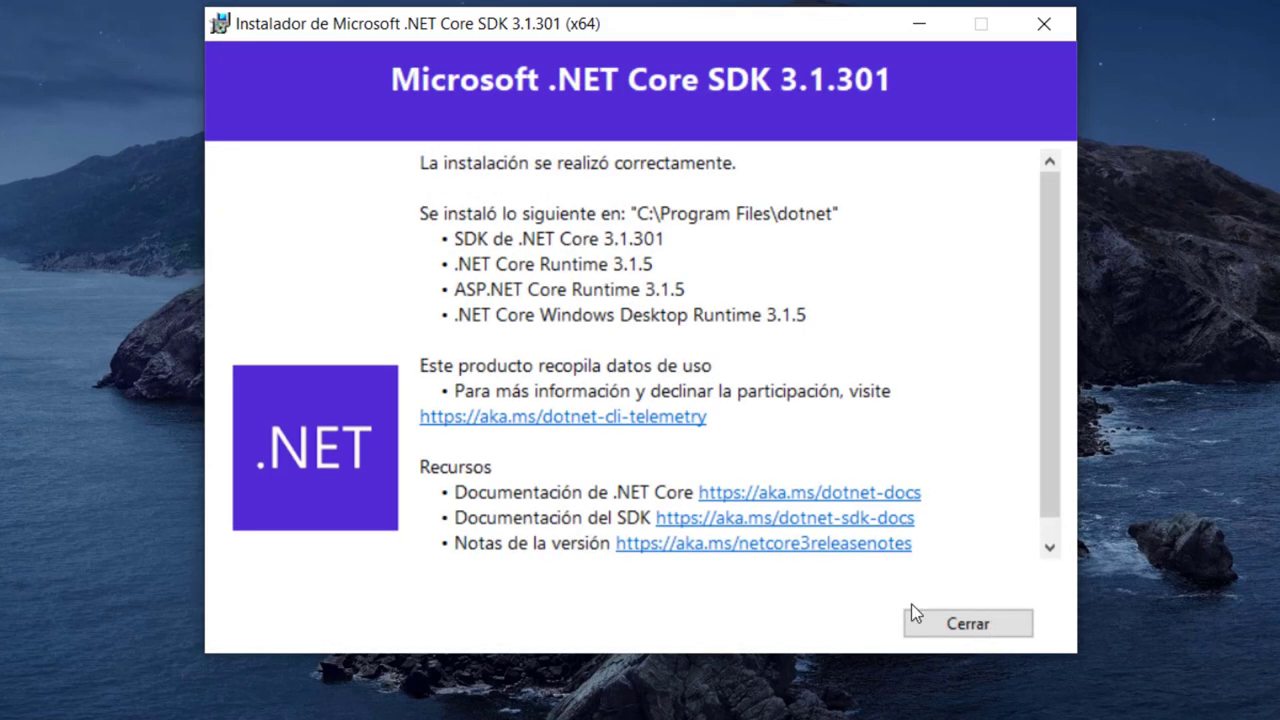
click(950, 625)
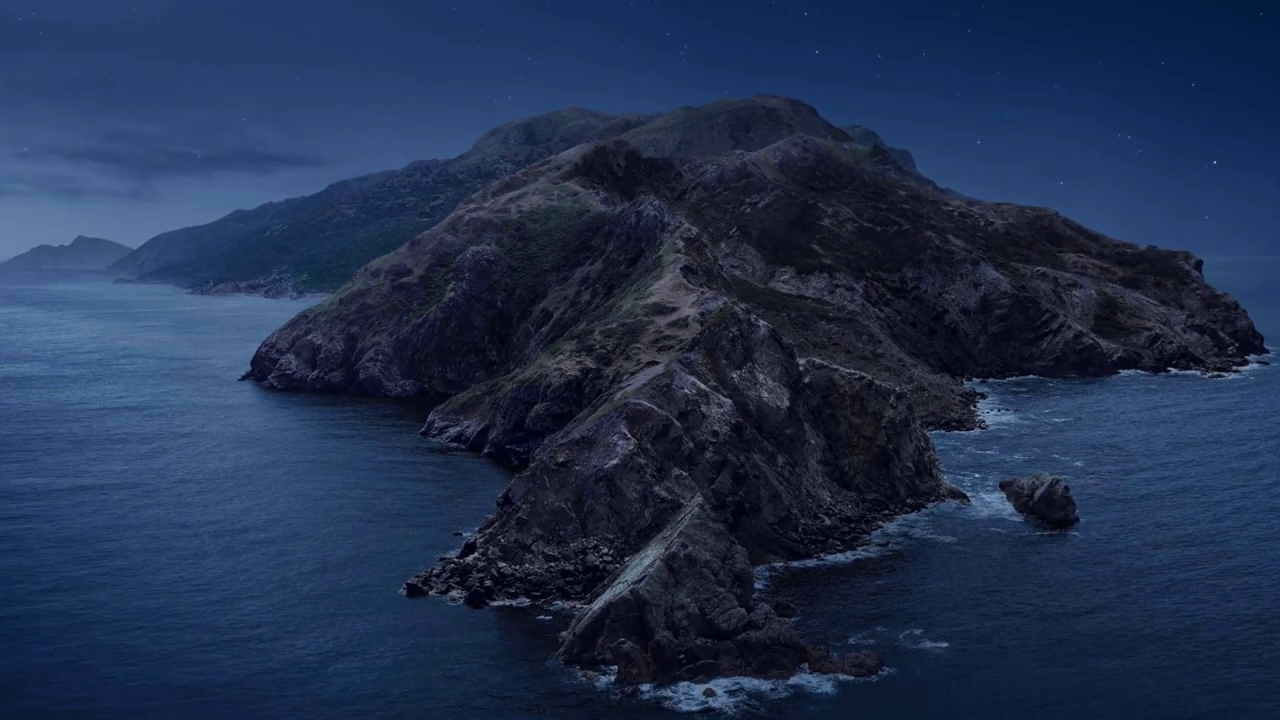
- Open PowerToys Settings and examine the zone behavior, appearance and excluded apps options of FancyZones
click(993, 706)
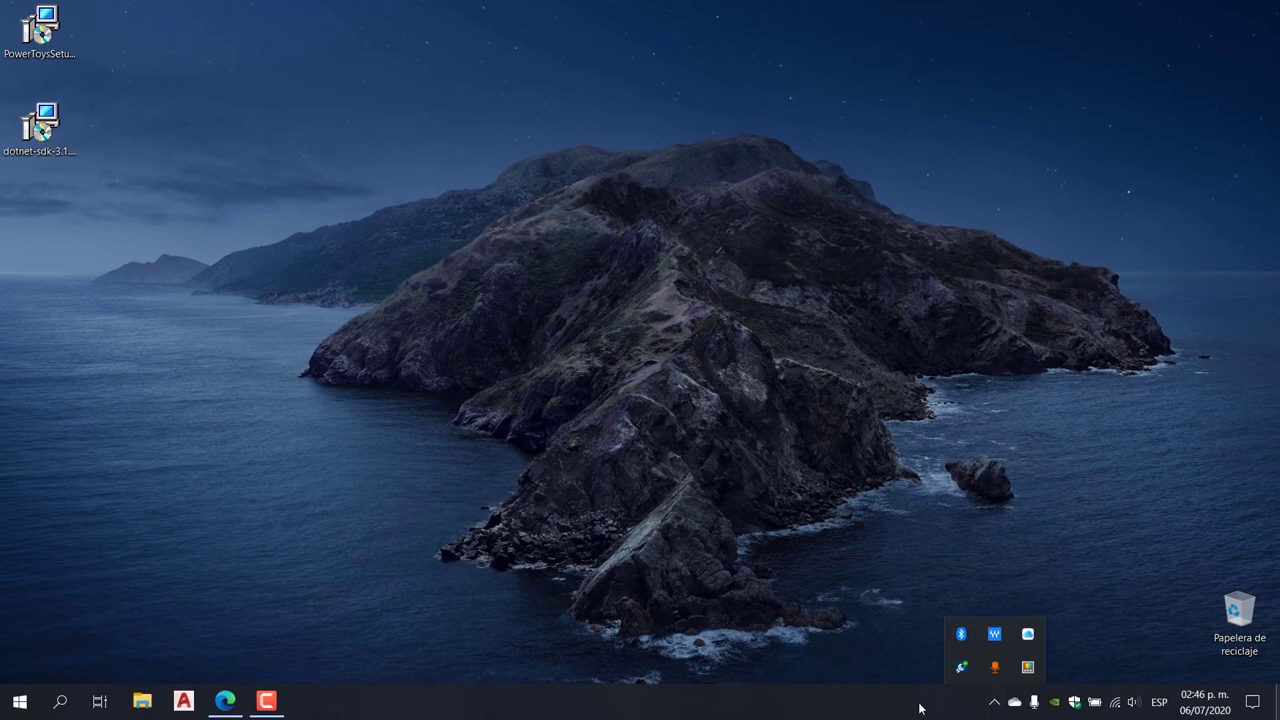
click(1028, 667)
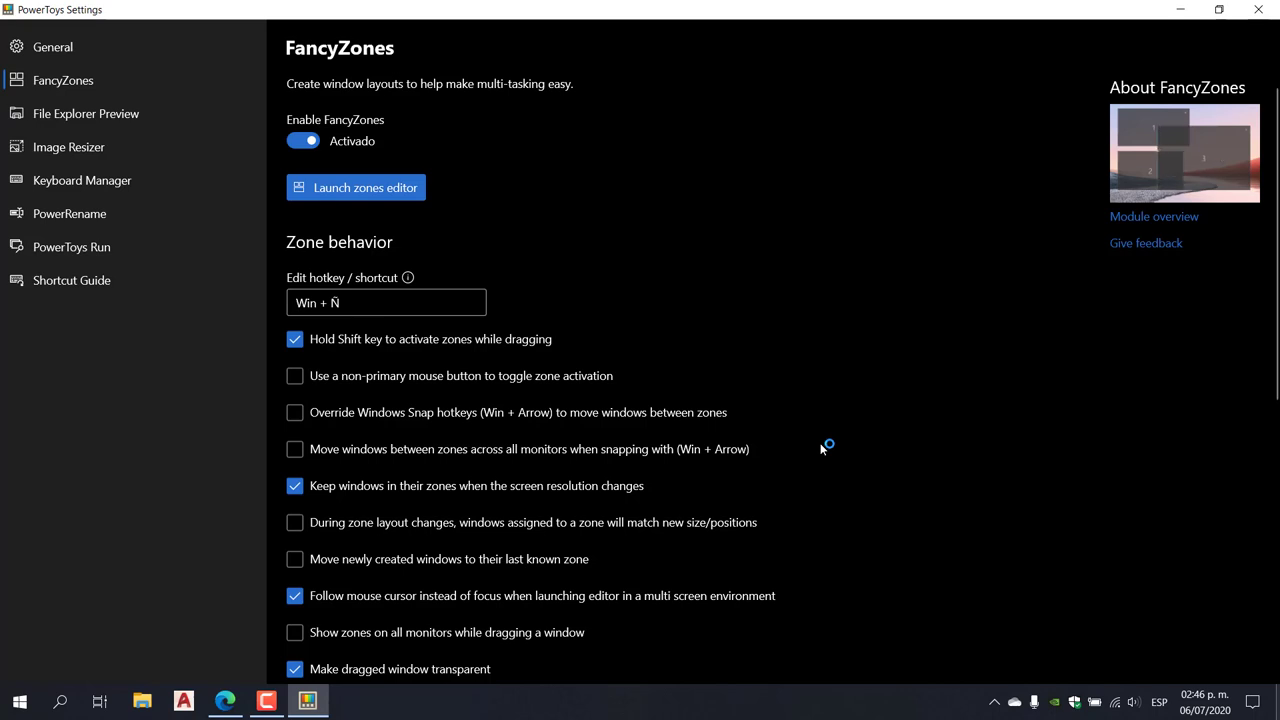
scroll(820, 448, down, 10)
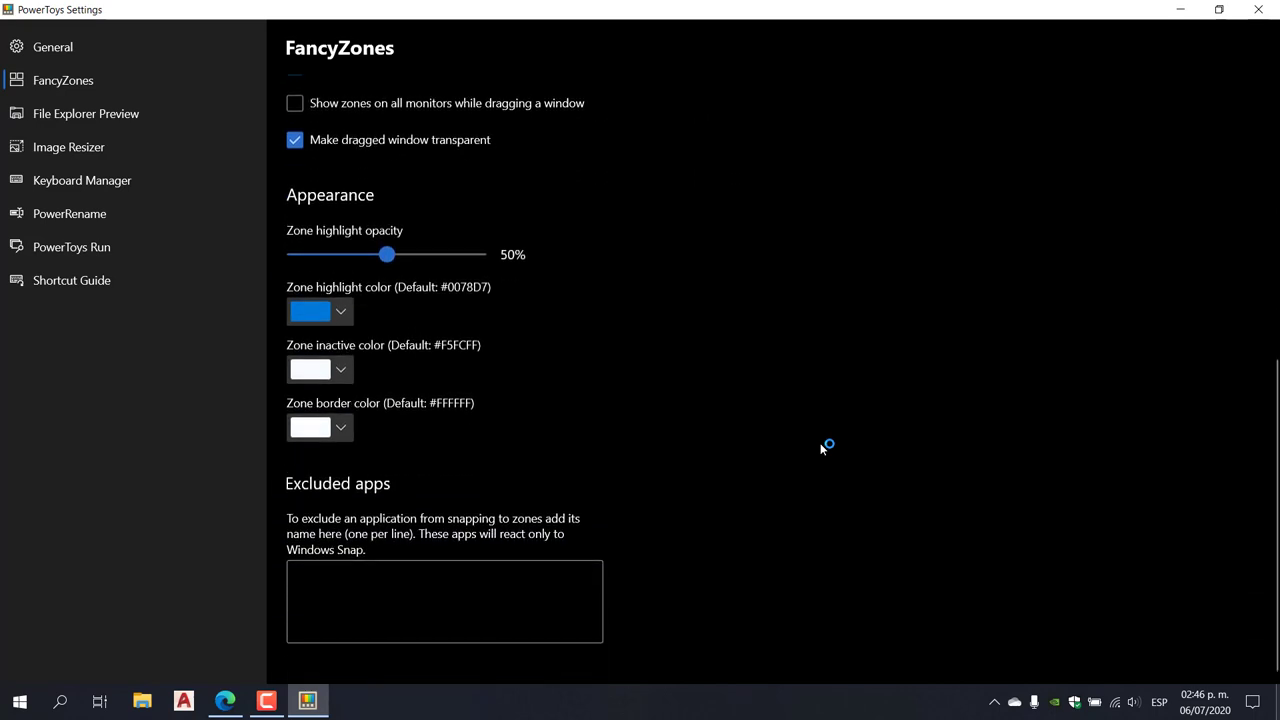
scroll(820, 448, up, 10)
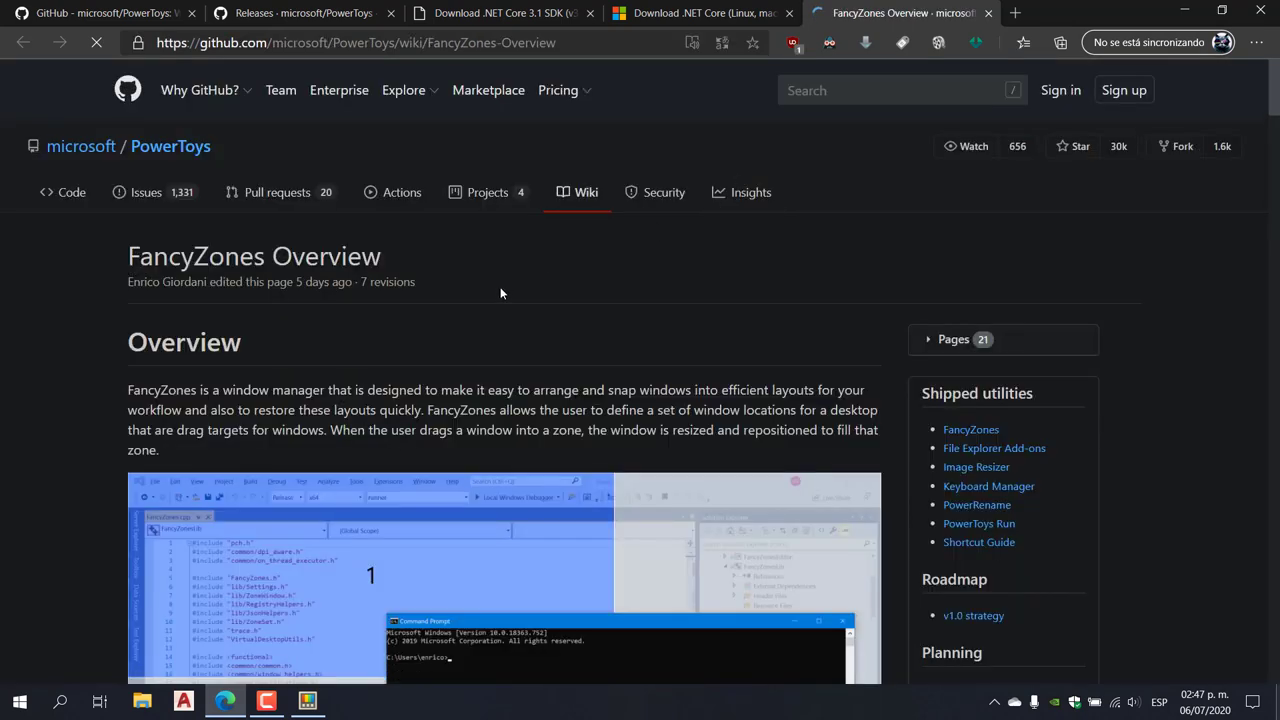
- Read the FancyZones Overview wiki page through its getting started section and layout templates
scroll(485, 300, down, 3)
scroll(484, 301, down, 2)
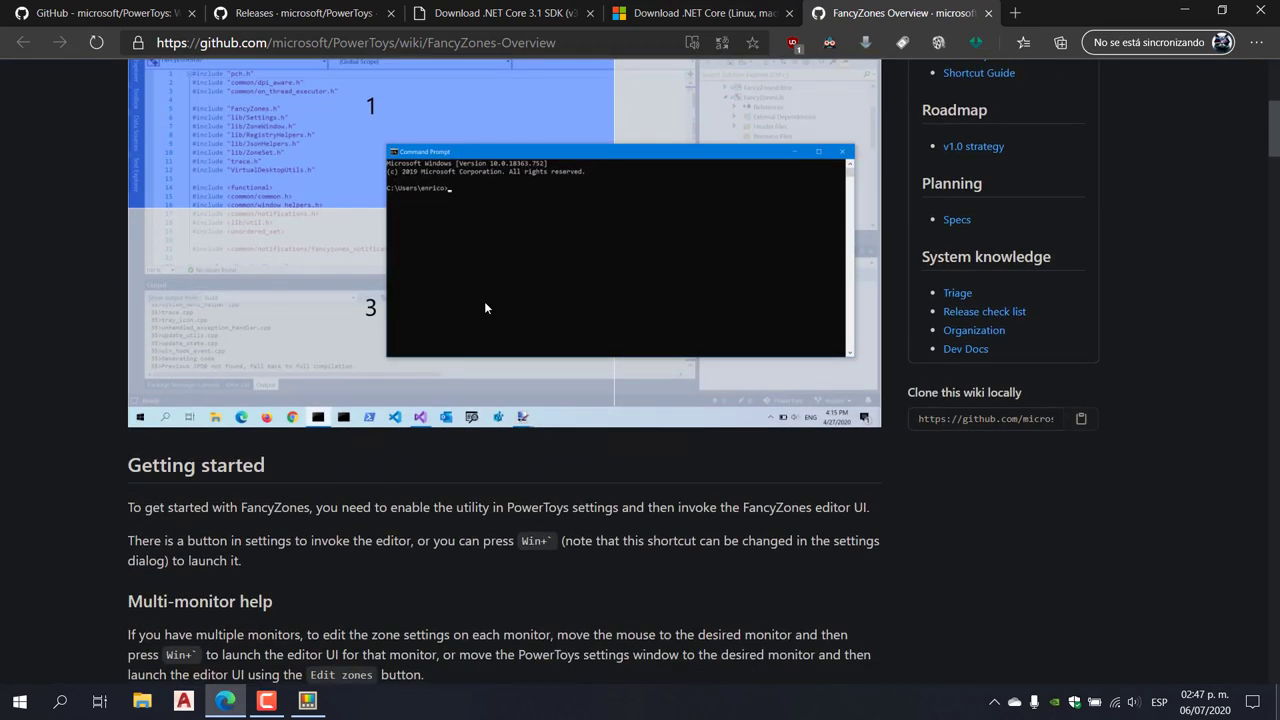
scroll(504, 279, down, 3)
scroll(516, 276, down, 5)
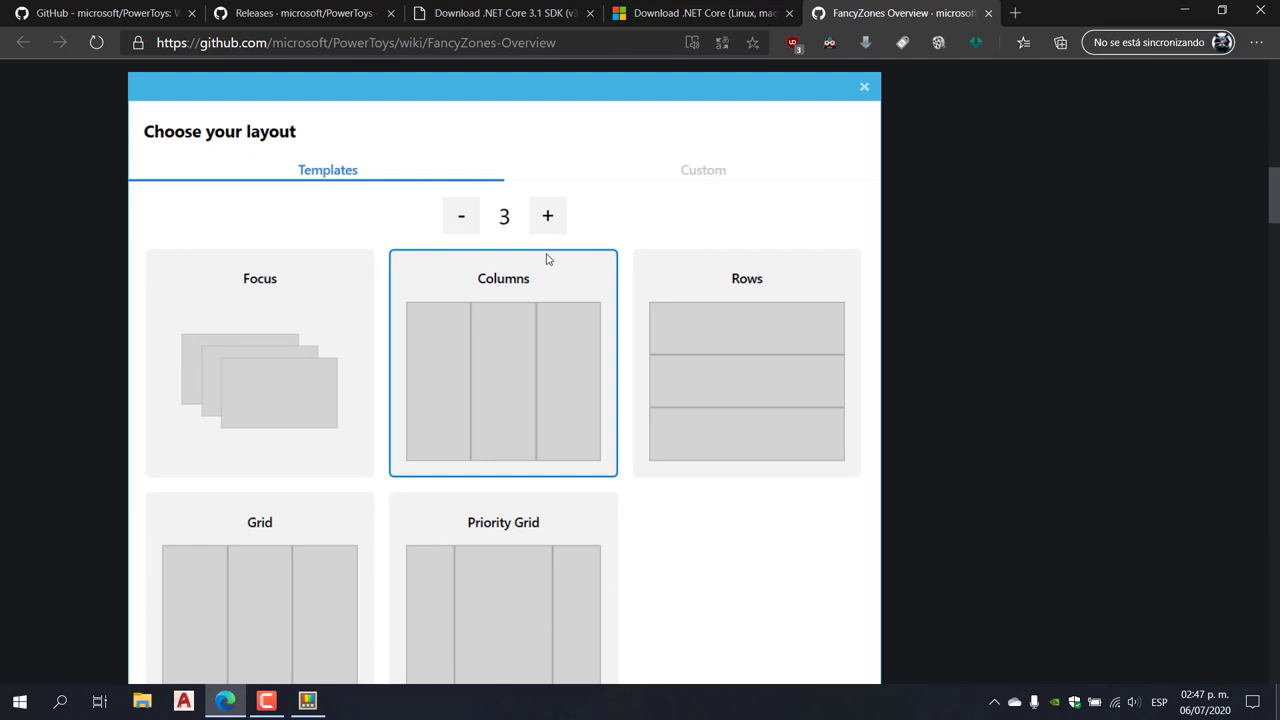
- Return to PowerToys Settings and display the PowerToys Run options
click(1182, 10)
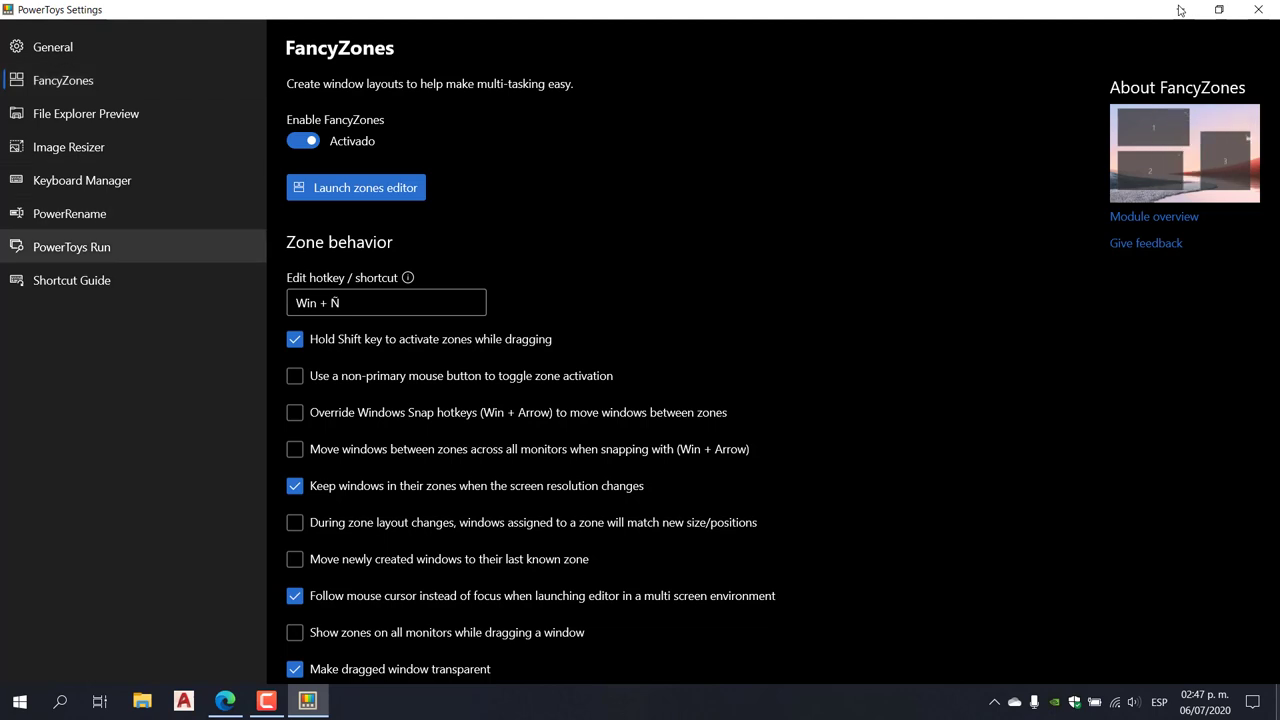
key(Return)
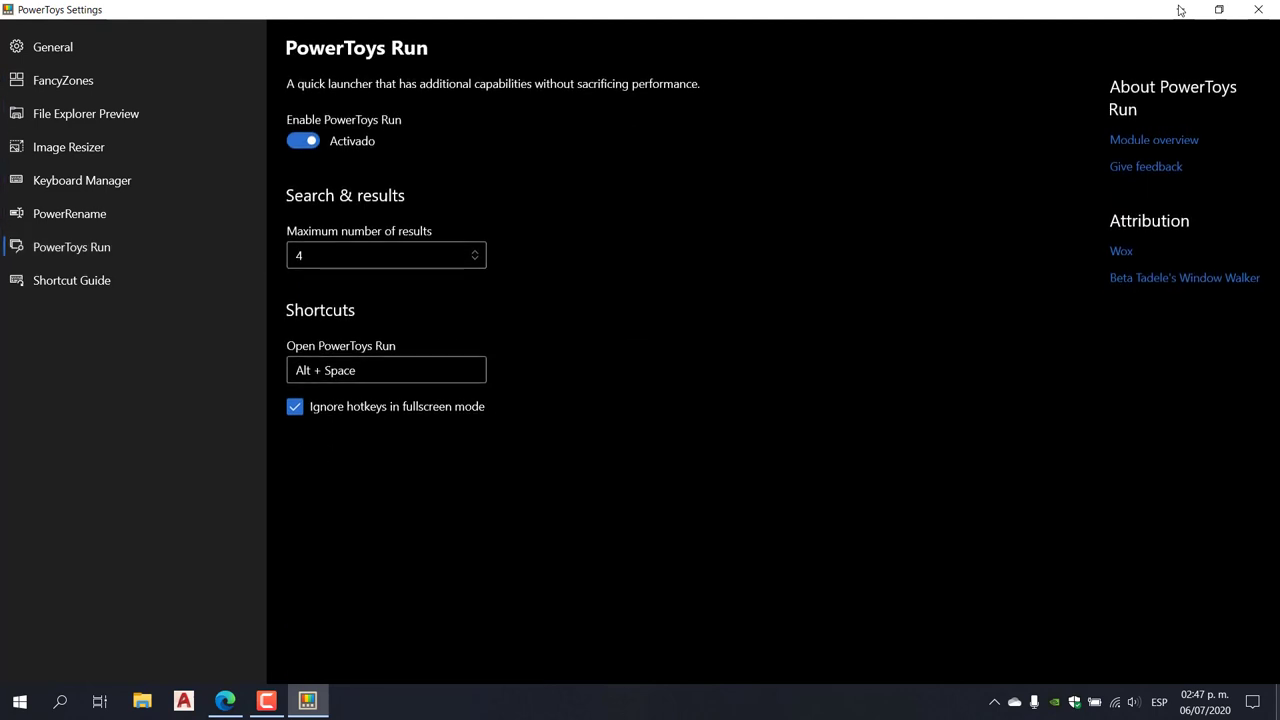
- Display the FancyZones settings page and return to the PowerToys Run options
key(Up)
key(Up)
key(Up)
key(Up)
key(Up)
key(Return)
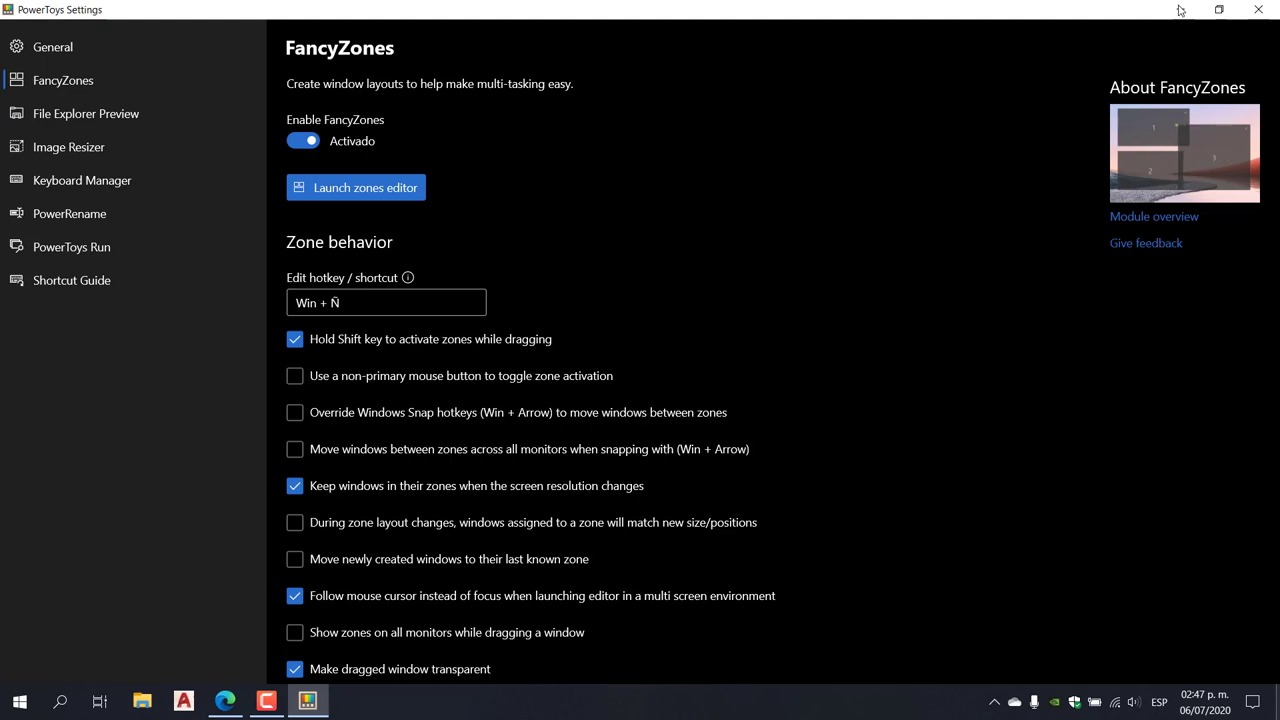
key(Return)
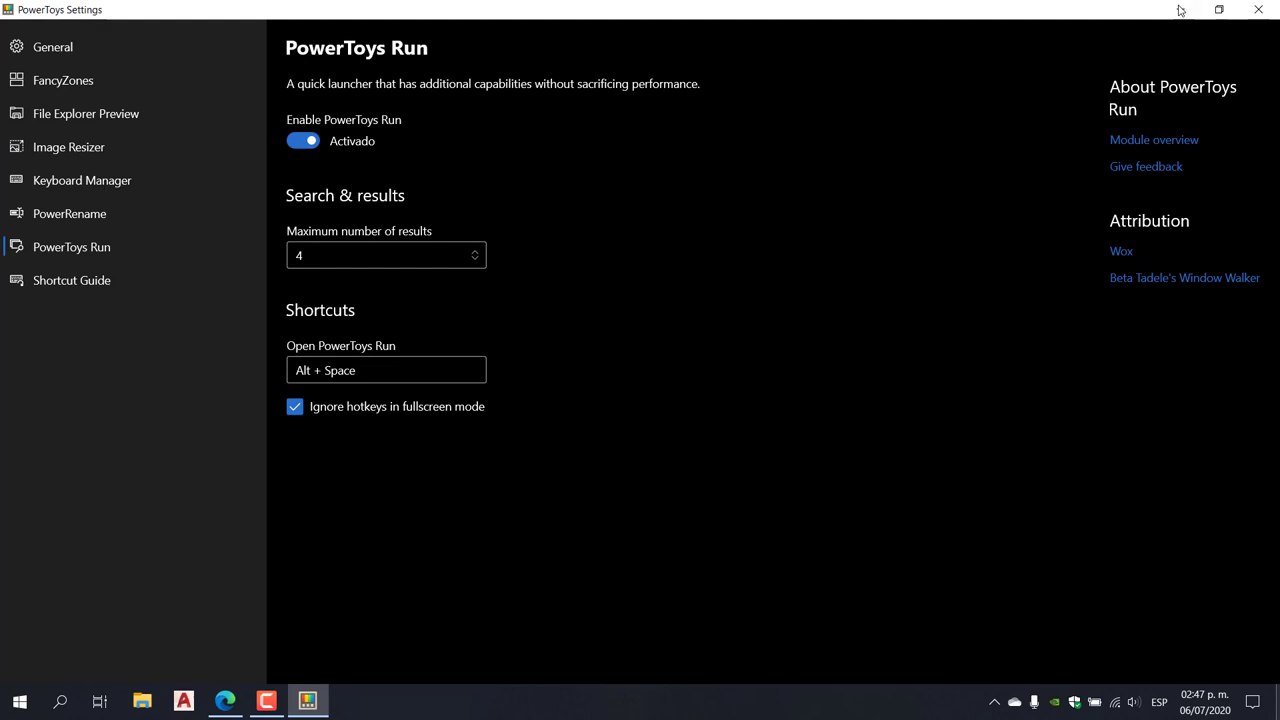
- Switch to the FancyZones settings page and launch the zones editor
key(Up)
key(Up)
key(Up)
key(Up)
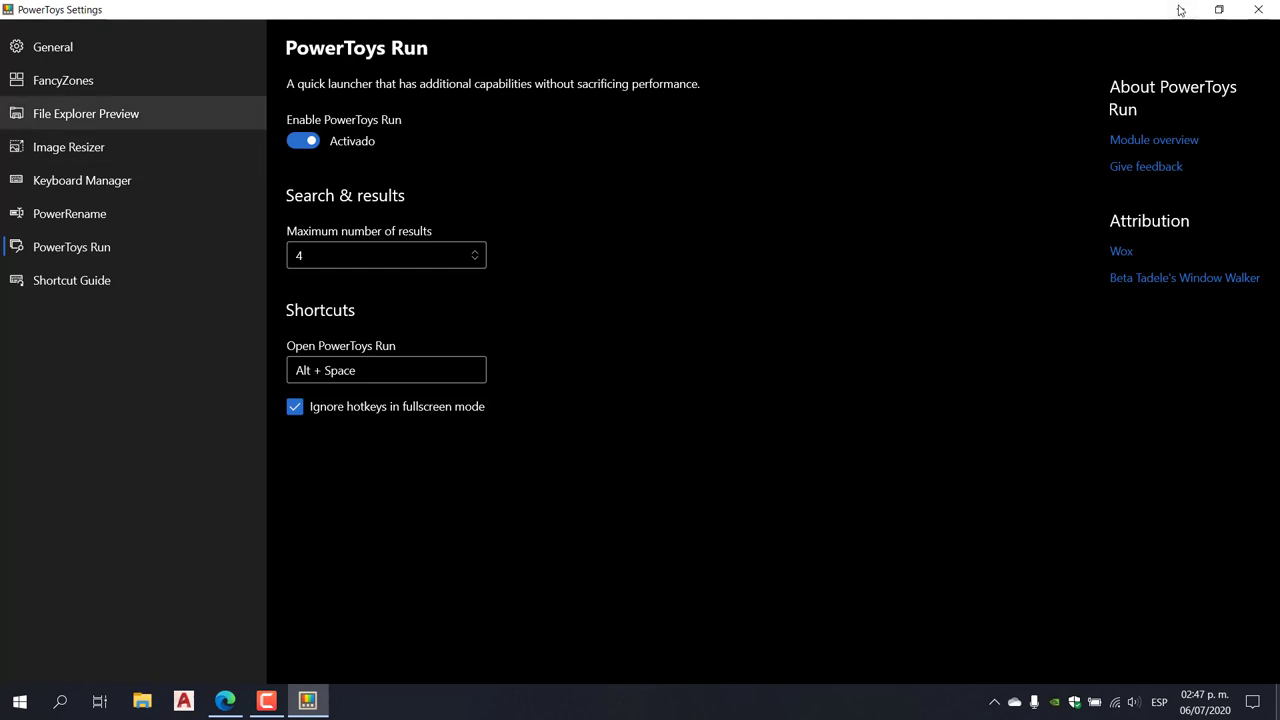
key(Up)
key(Return)
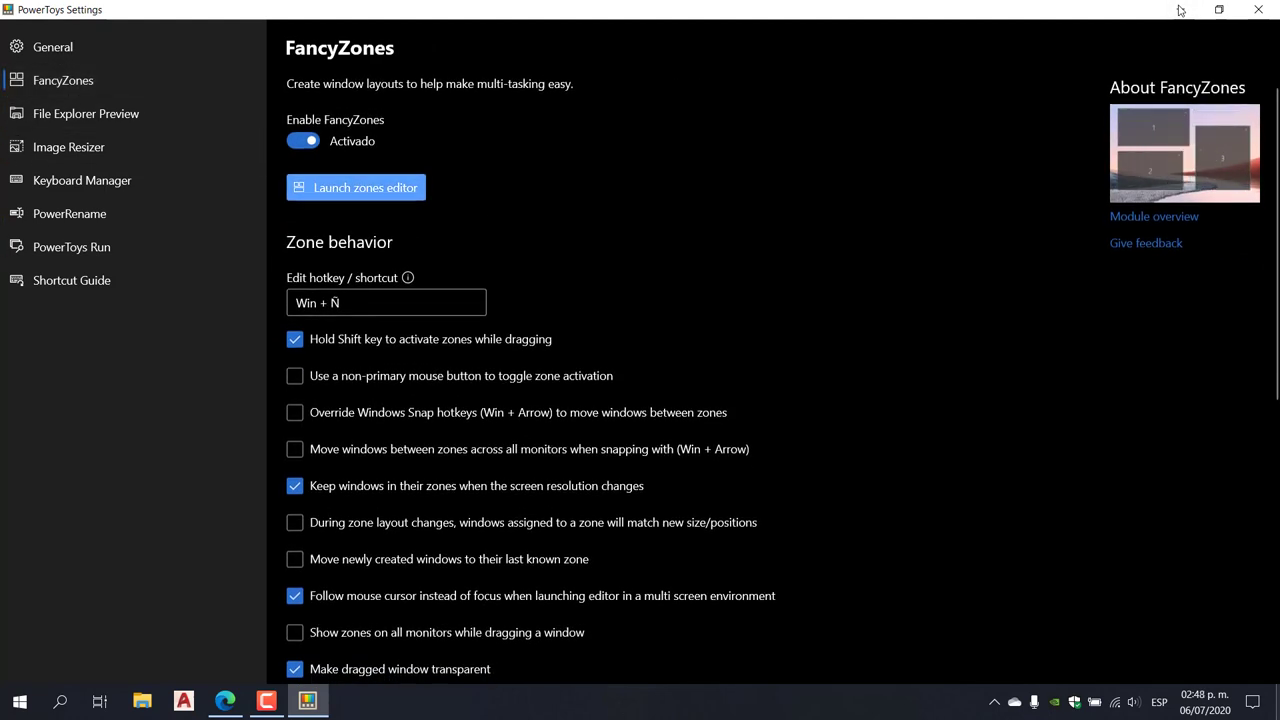
key(Return)
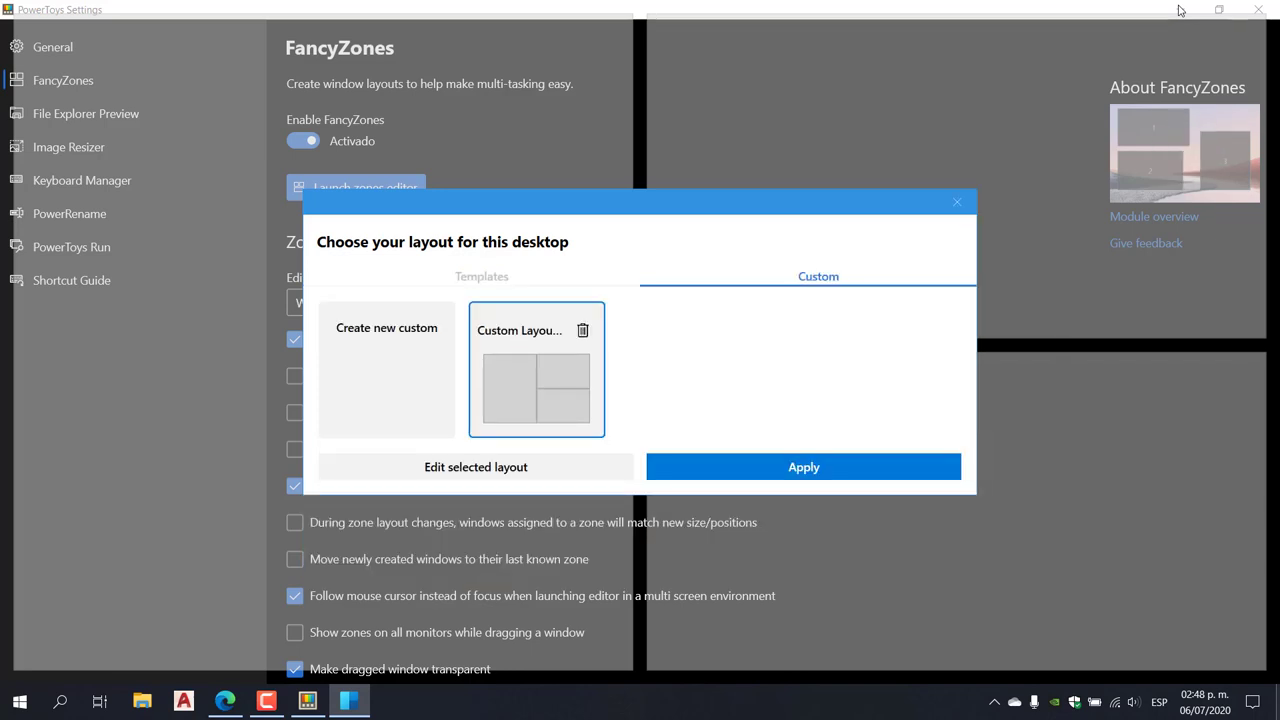
- Open Custom Layout 1 in the table layout creator, then save and apply it to the desktop
key(shift+Tab)
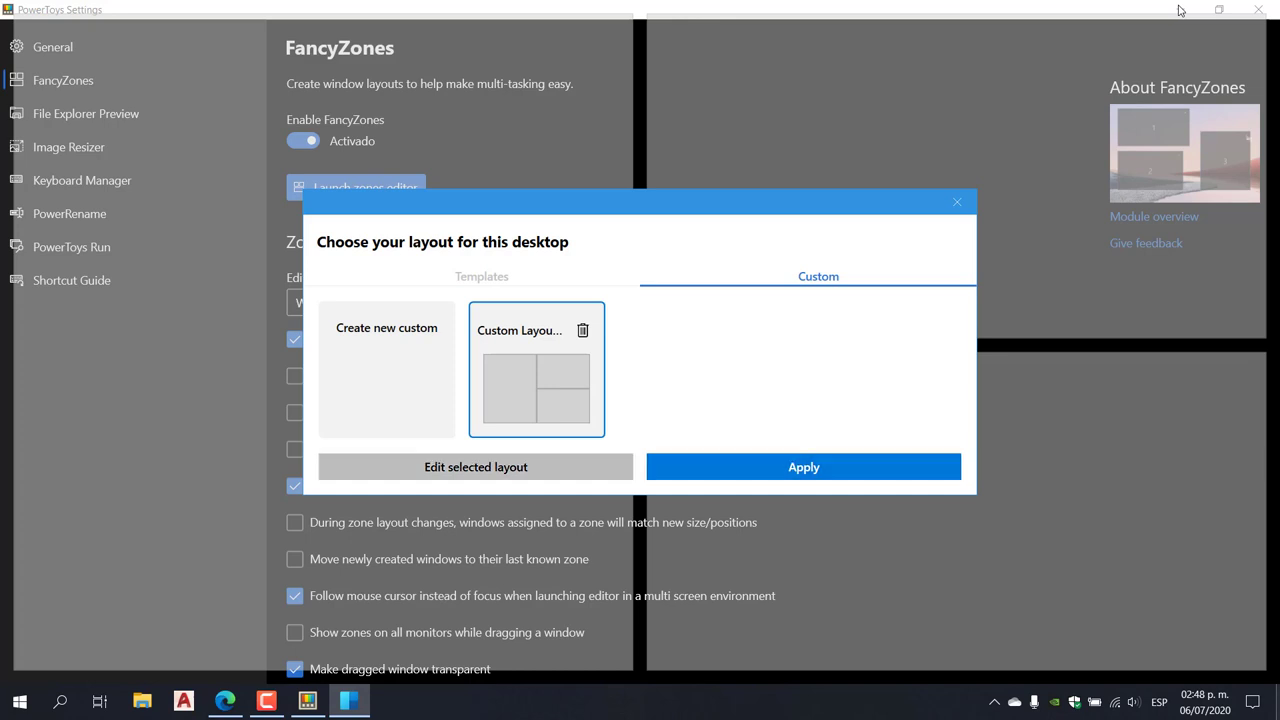
key(Return)
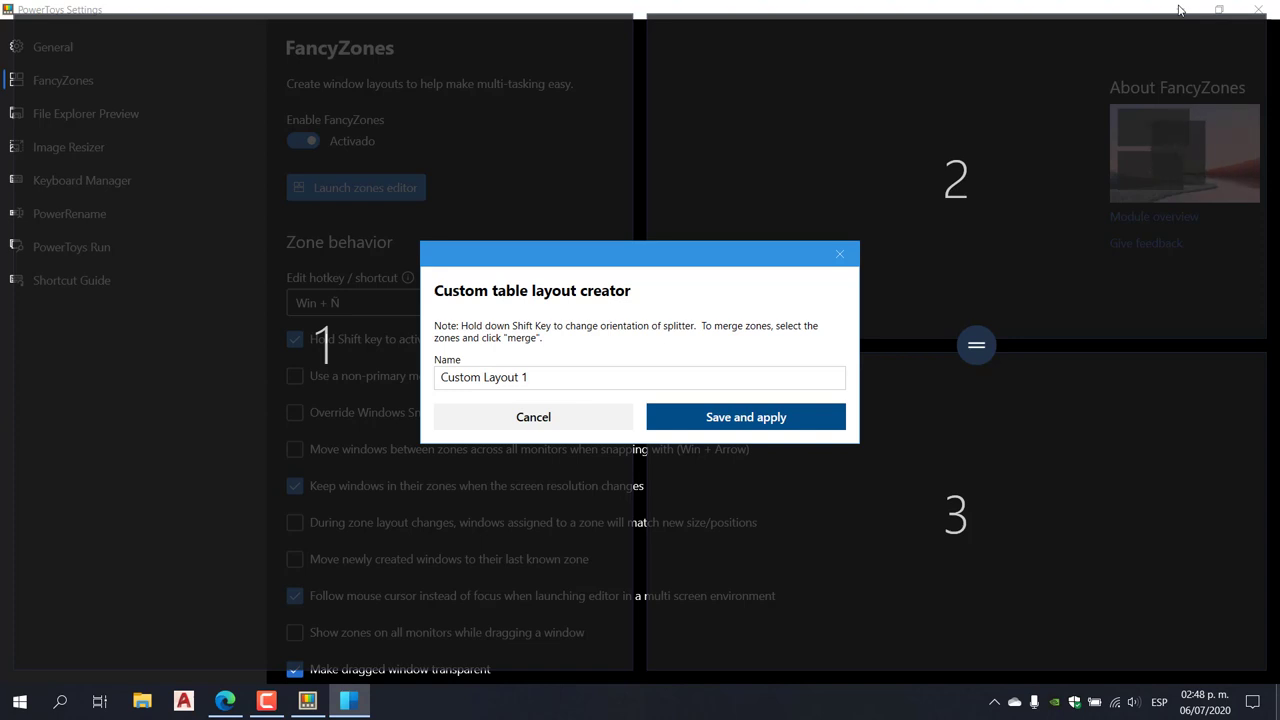
key(Return)
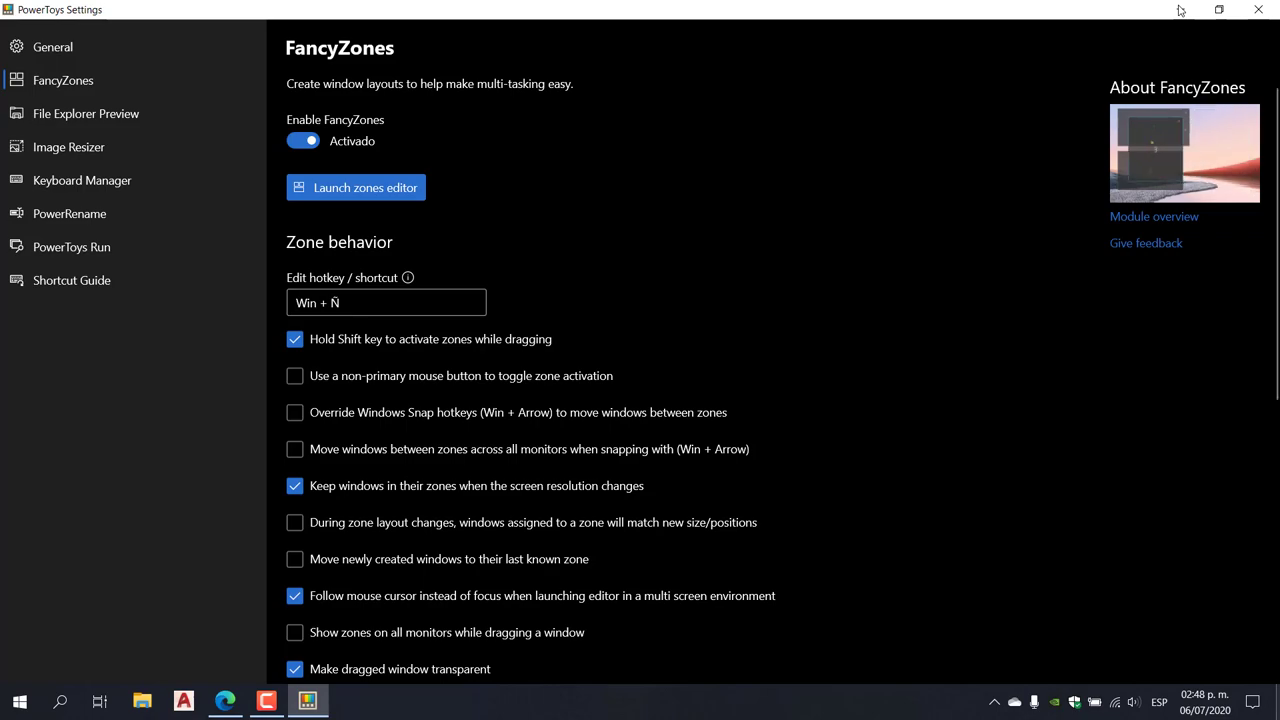
- Snap the restored PowerToys Settings window into zone 1 and a new File Explorer window into zone 2 of the custom layout
key(super+Down)
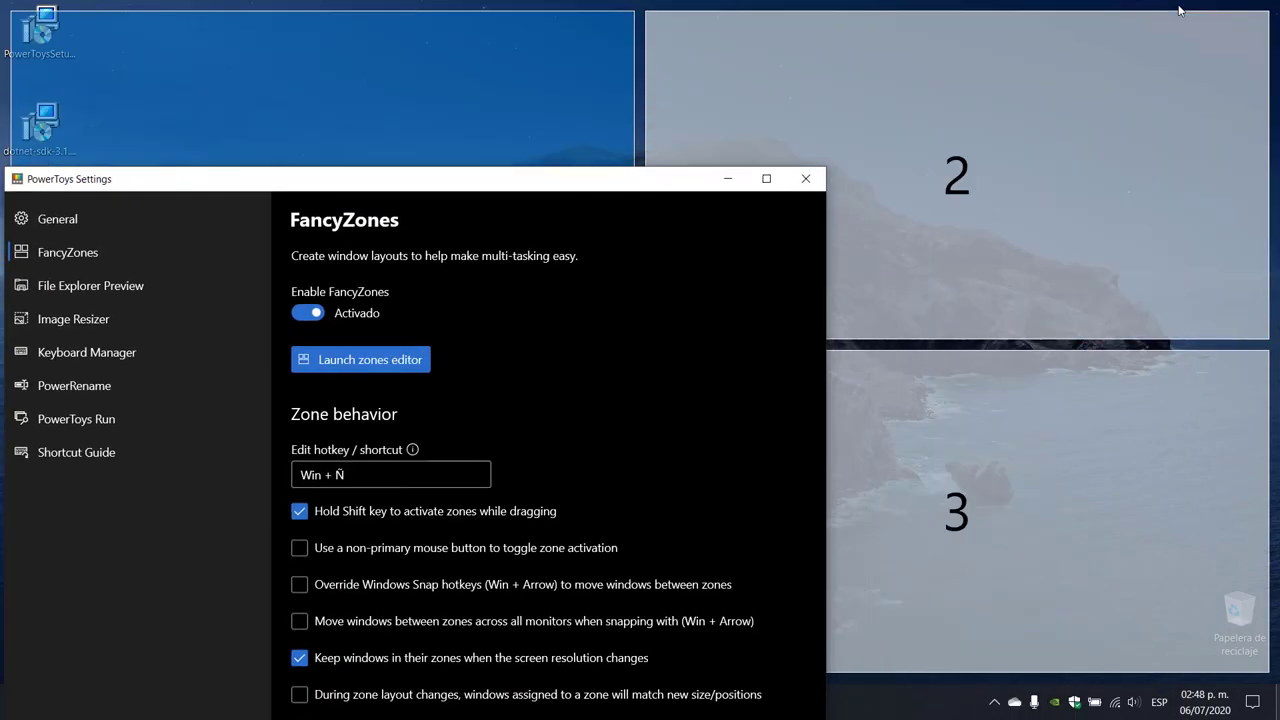
key(super+Right)
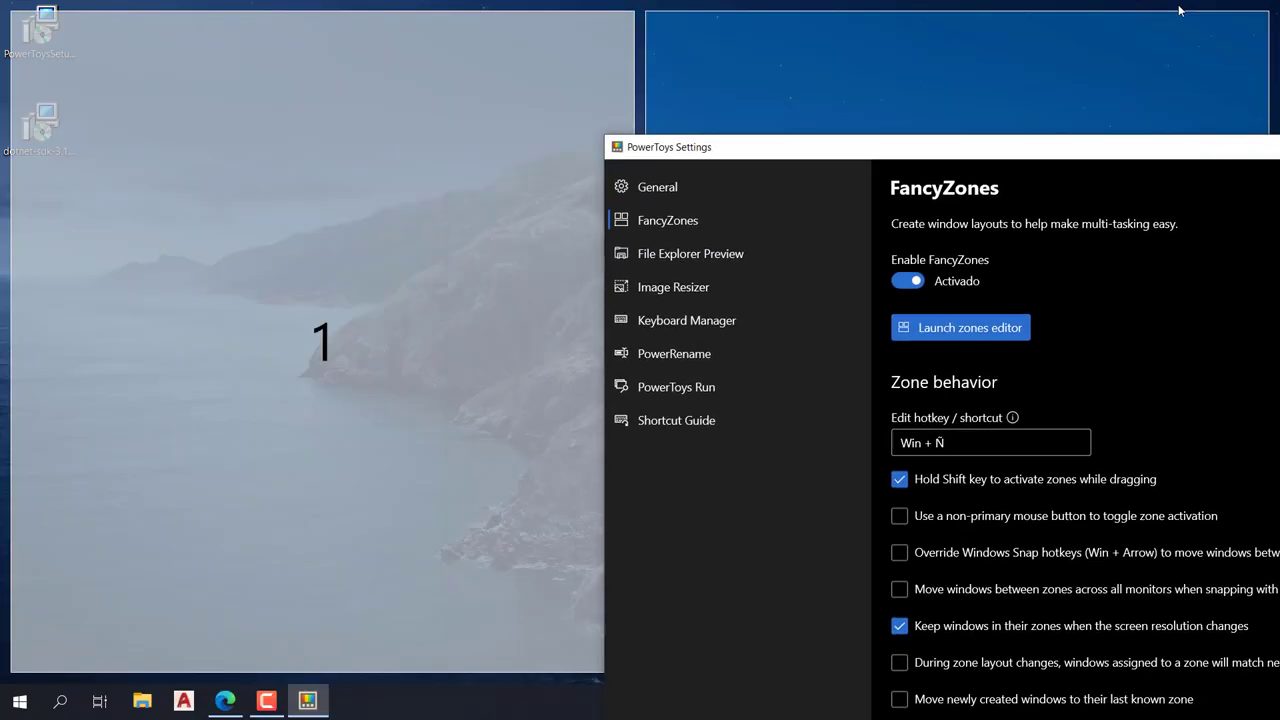
key(super+Up)
key(super+Down)
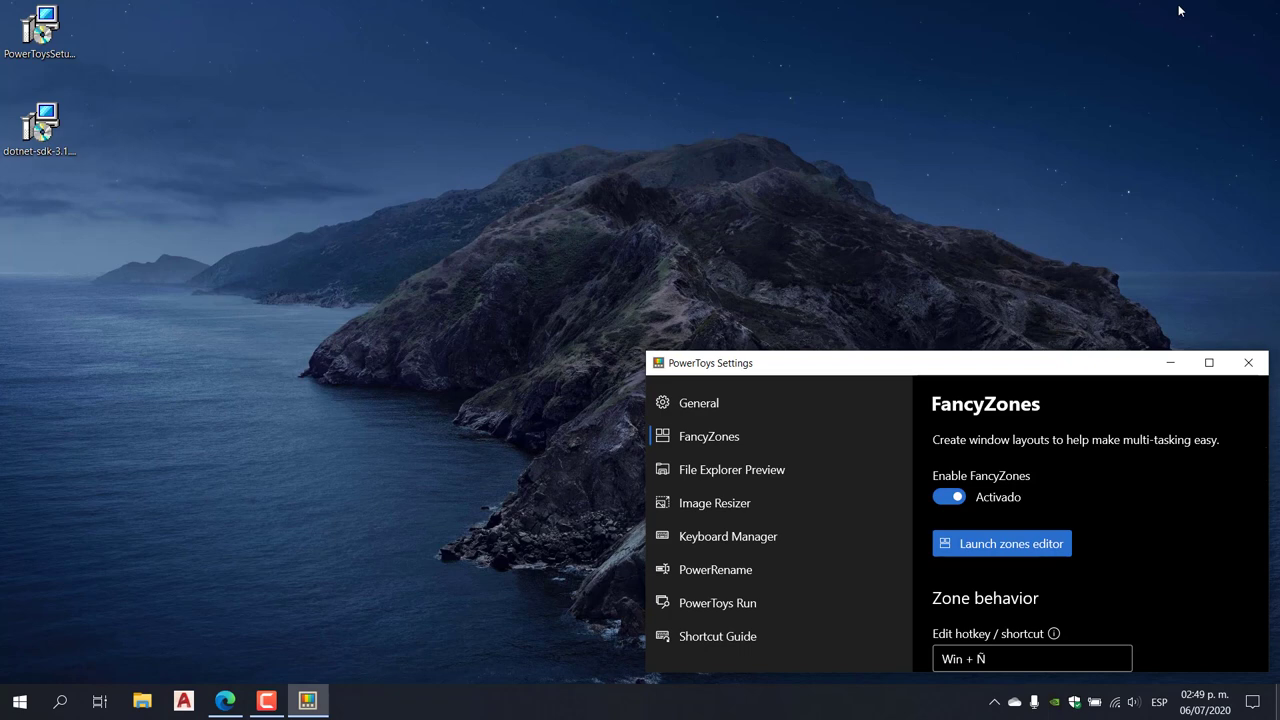
key(super+Left)
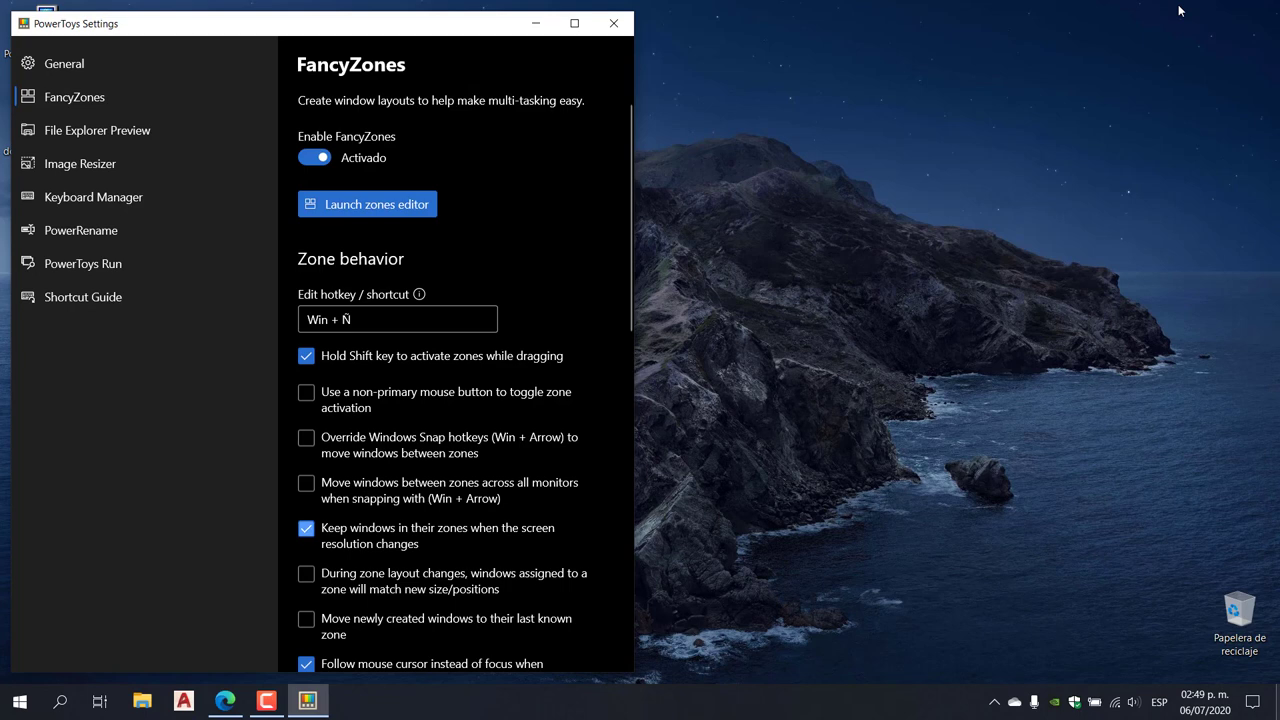
key(super+e)
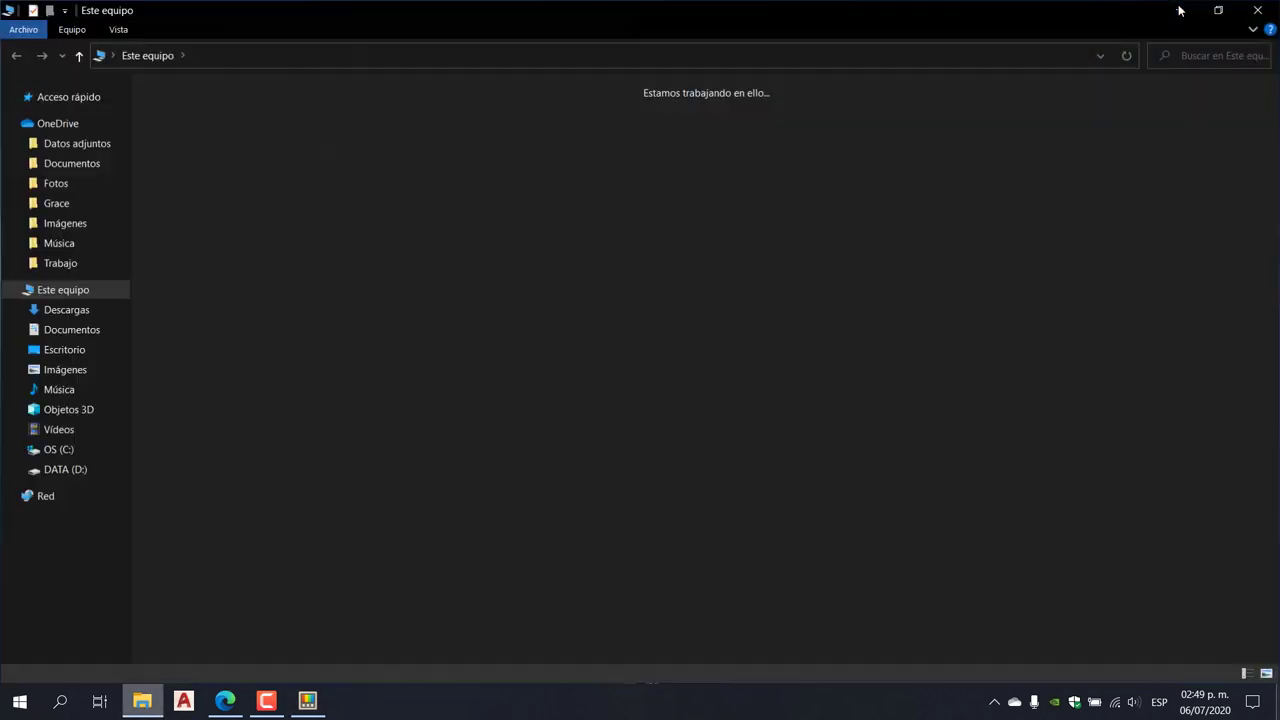
drag(729, 6, 965, 102)
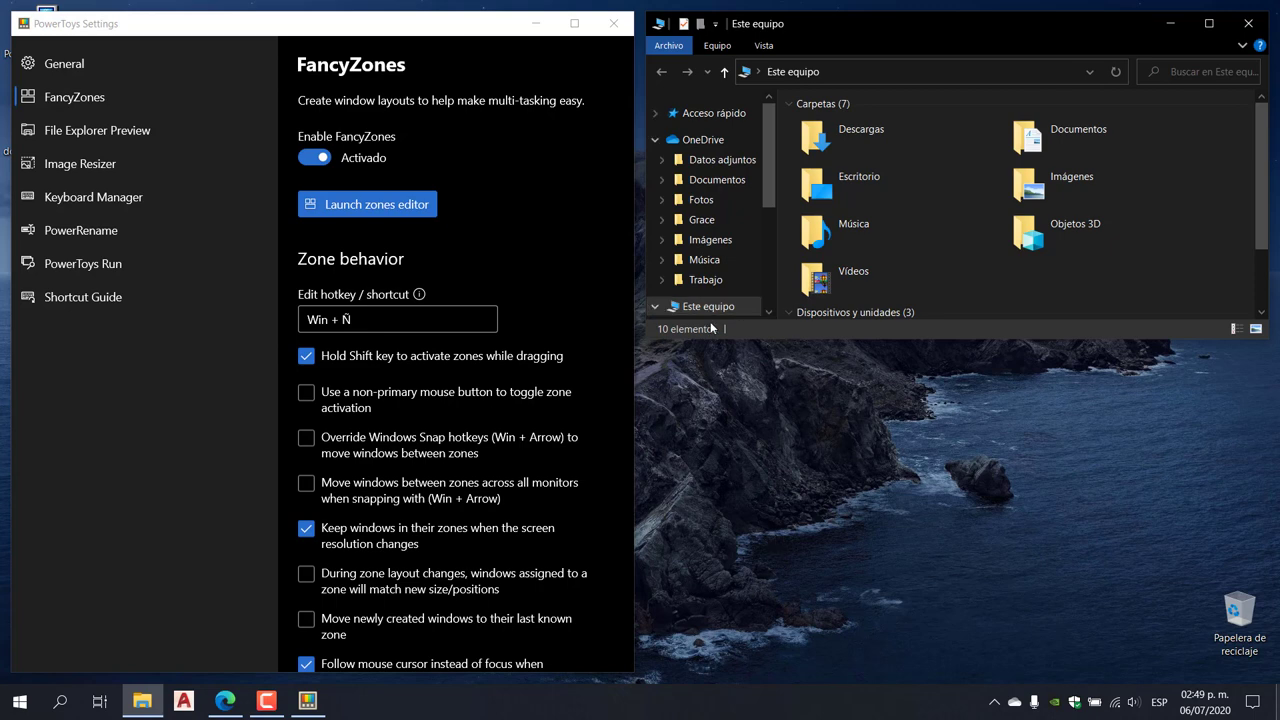
- Maximize PowerToys Settings to show the PowerToys Run options, and minimize all open windows to reveal the desktop
click(572, 23)
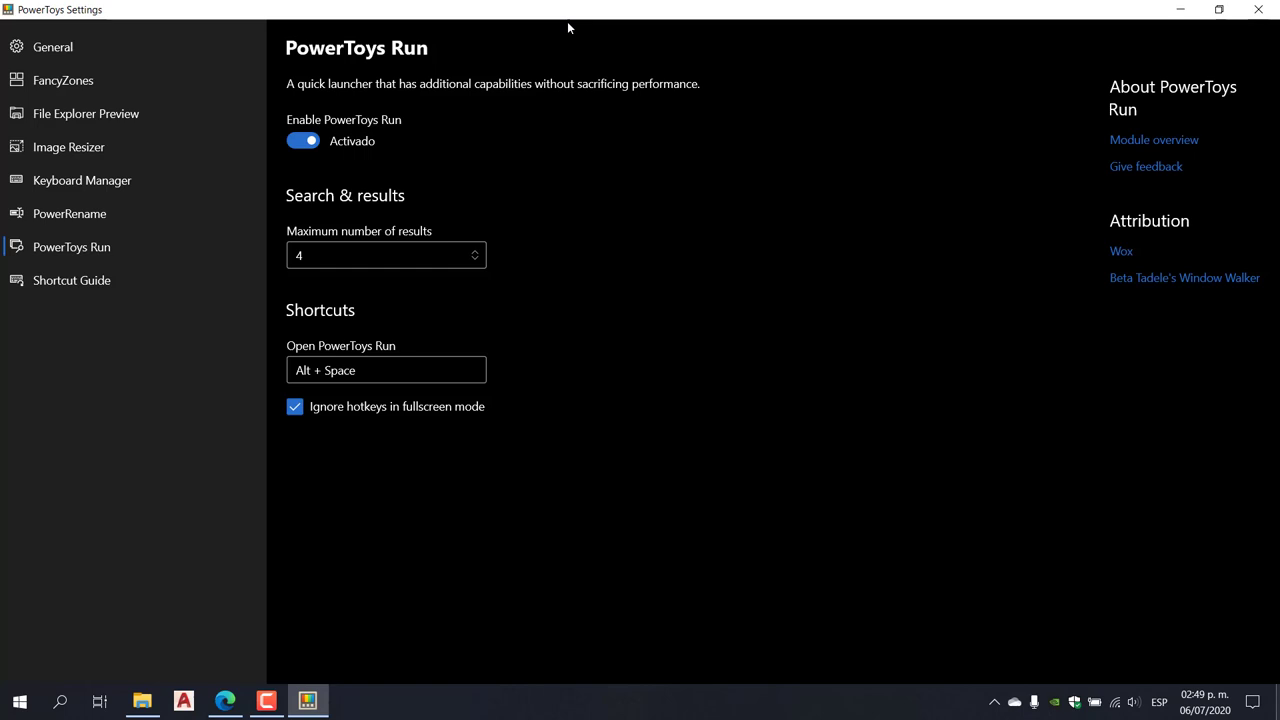
click(1180, 9)
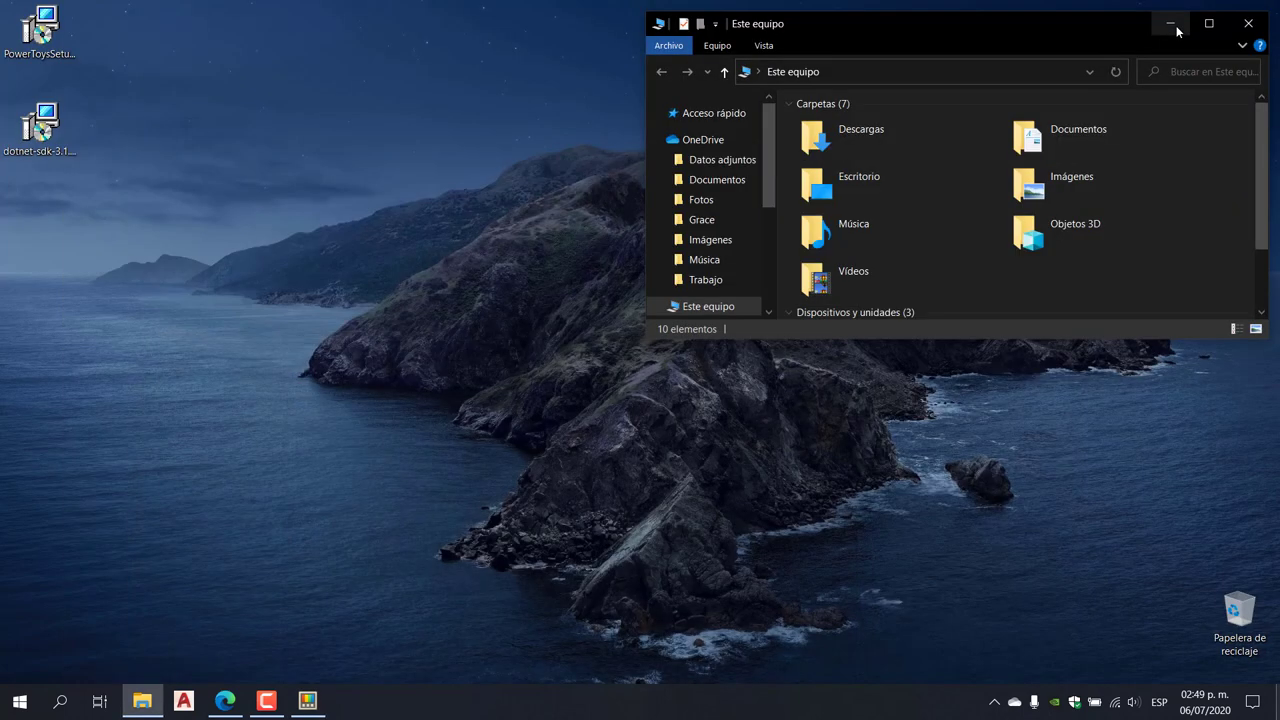
click(1172, 24)
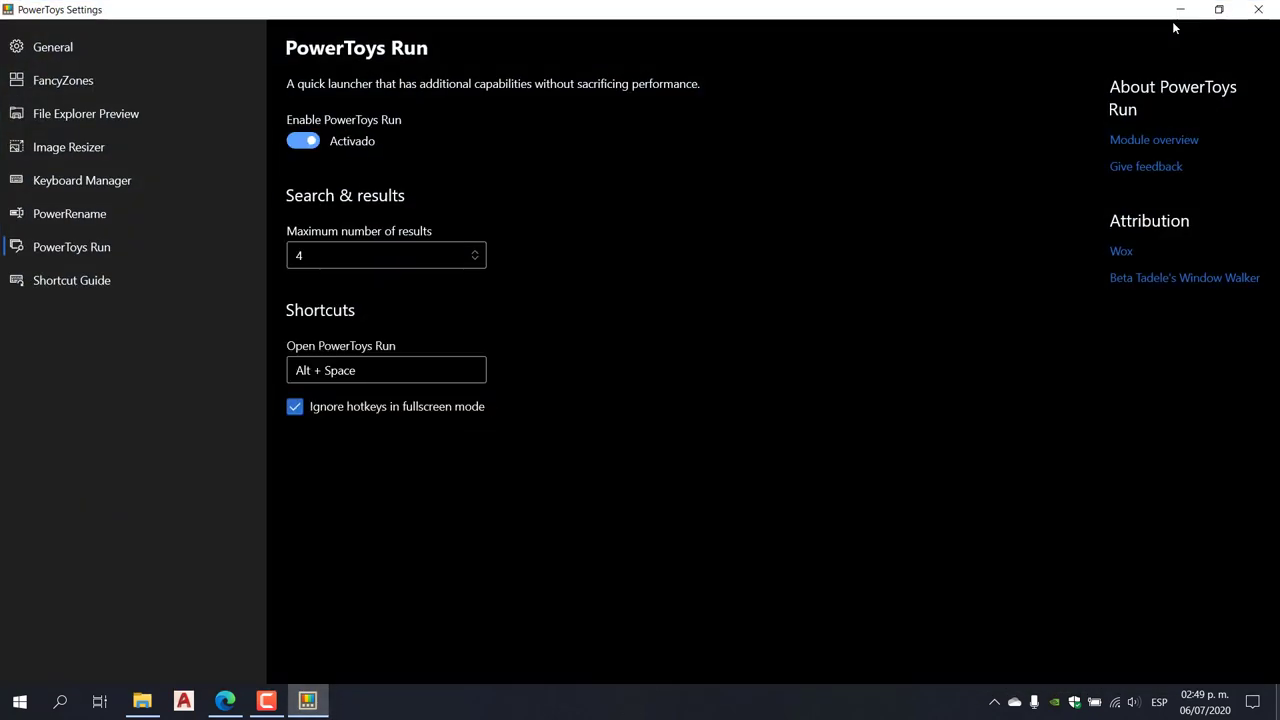
key(super+d)
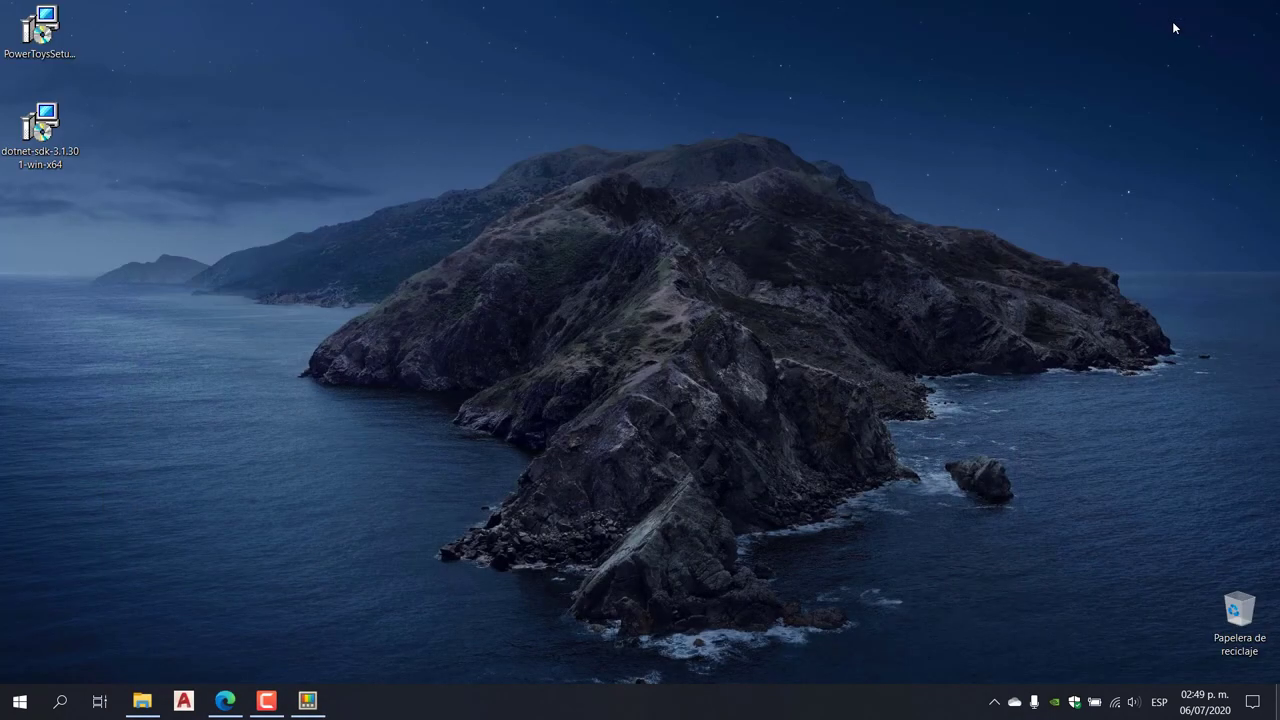
- Launch PowerToys Run, search for "fi" and for "ed", and dismiss the launcher without opening anything
key(alt+space)
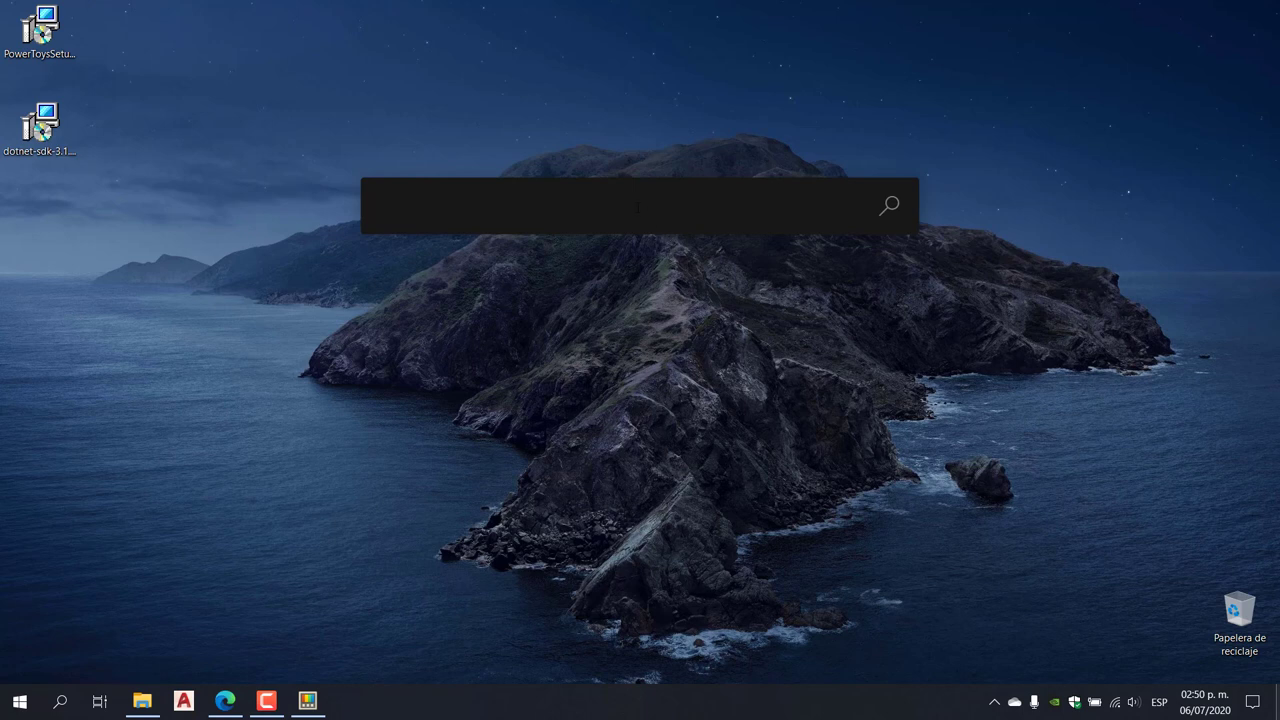
text(fi)
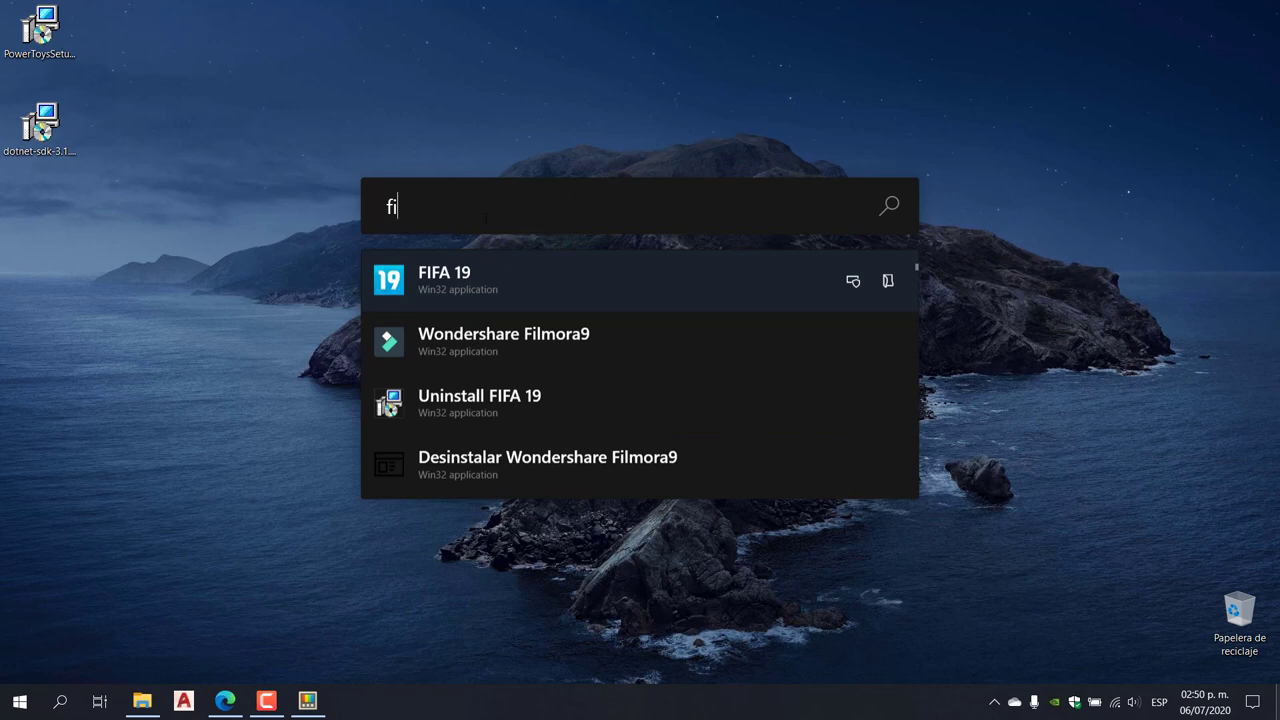
key(BackSpace)
key(BackSpace)
text(ed)
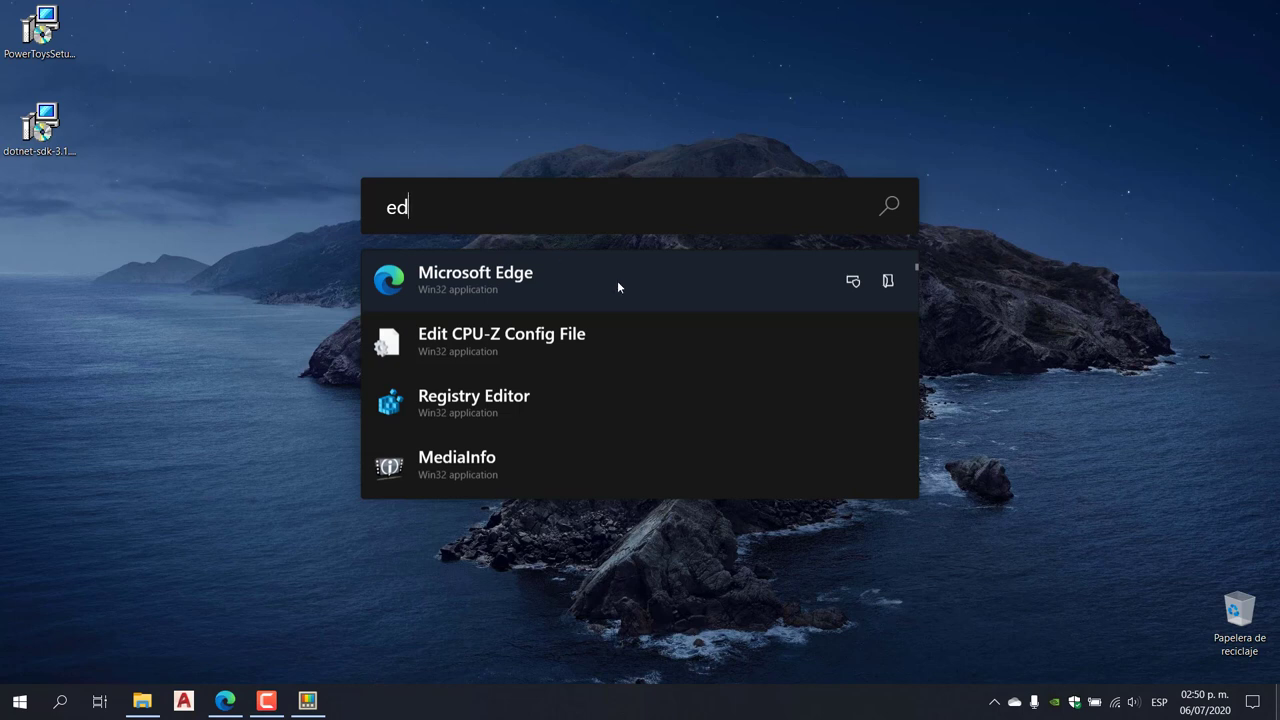
click(678, 119)
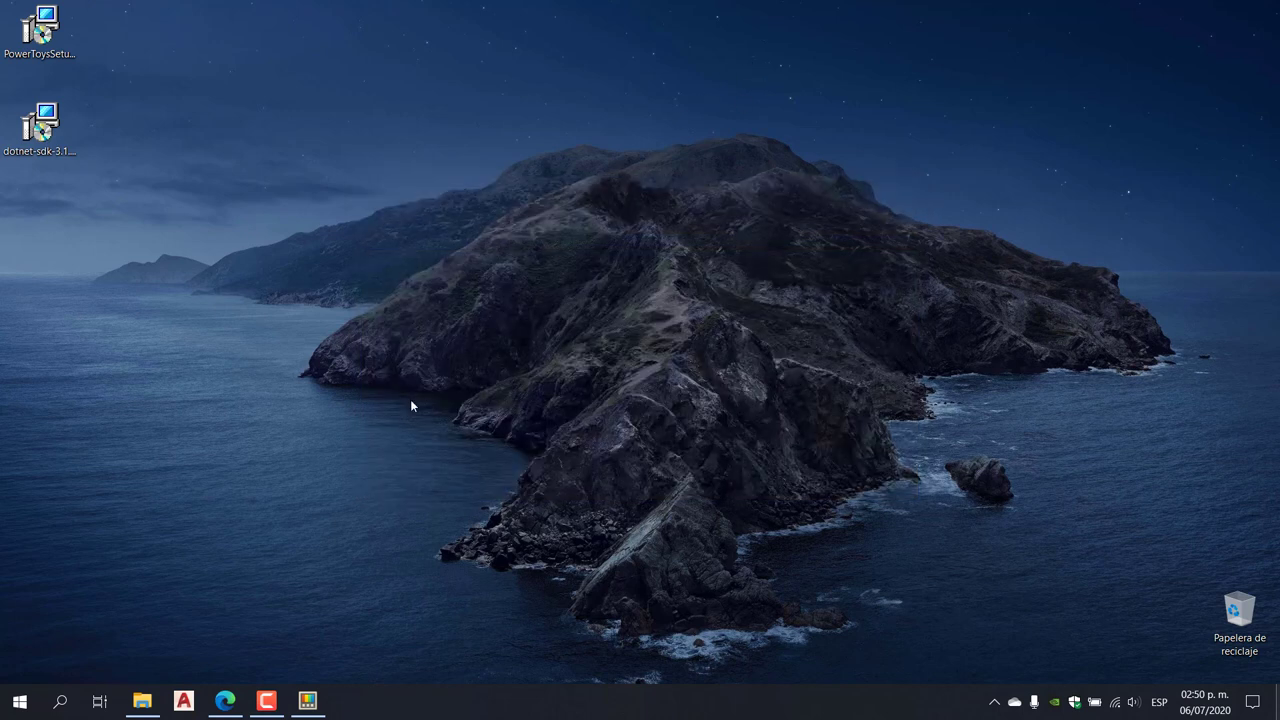
- Return to PowerToys Settings and examine the File Explorer Preview, Image Resizer and Keyboard Manager options
click(307, 703)
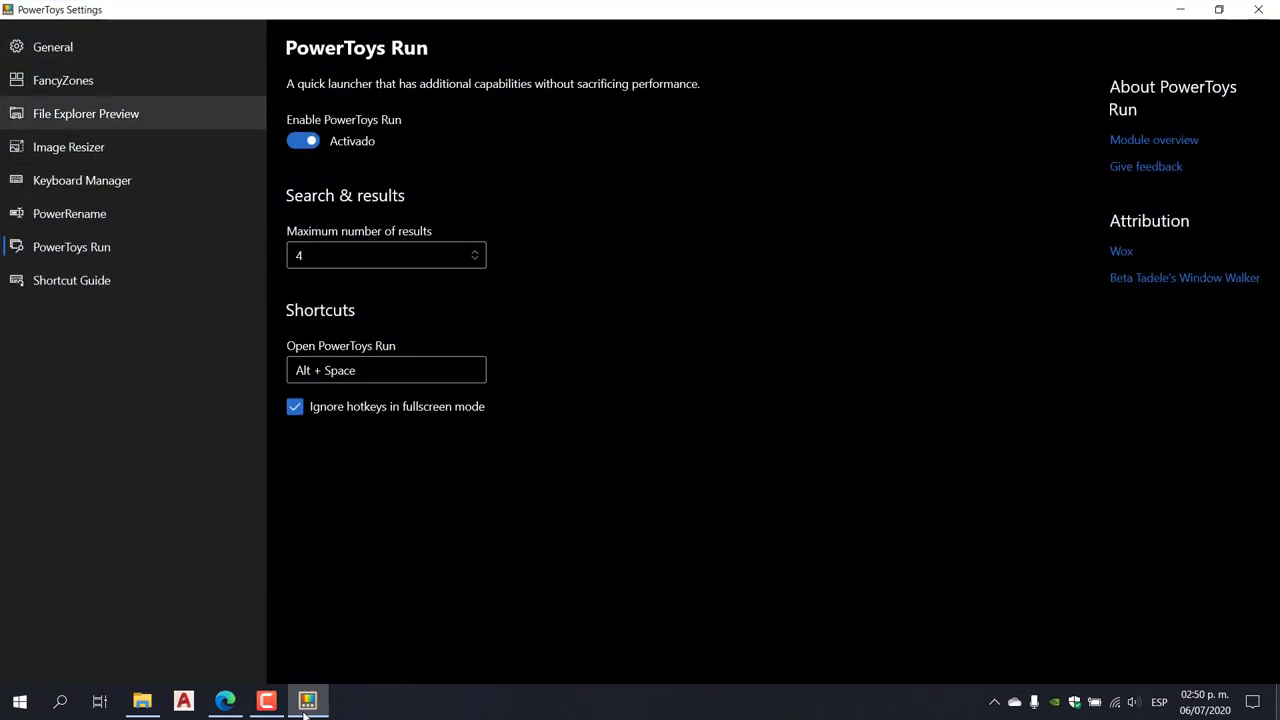
key(Return)
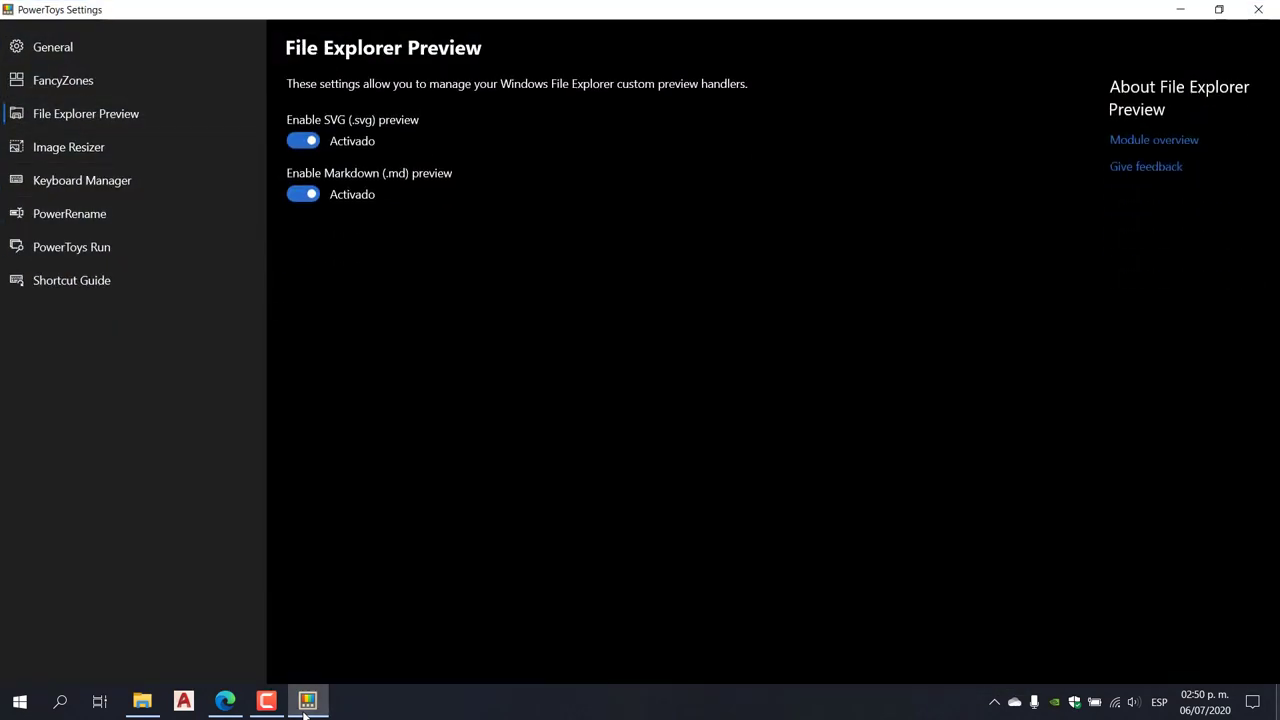
key(Down)
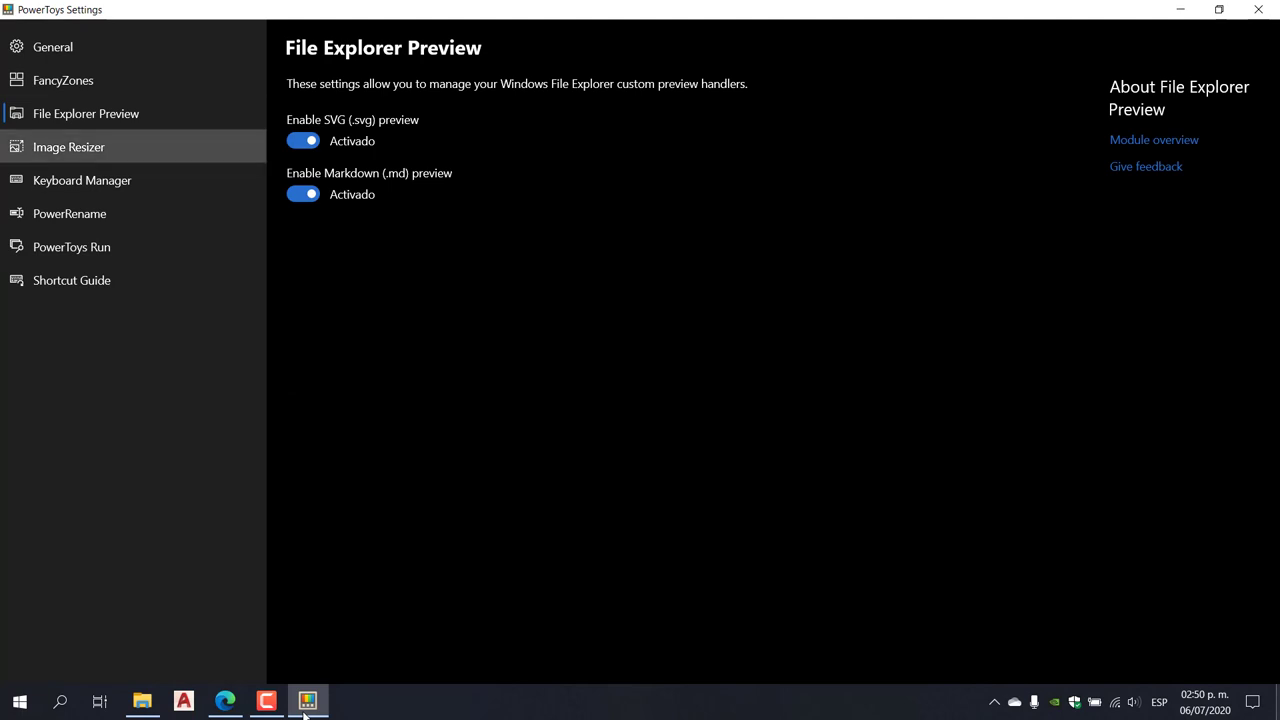
key(Return)
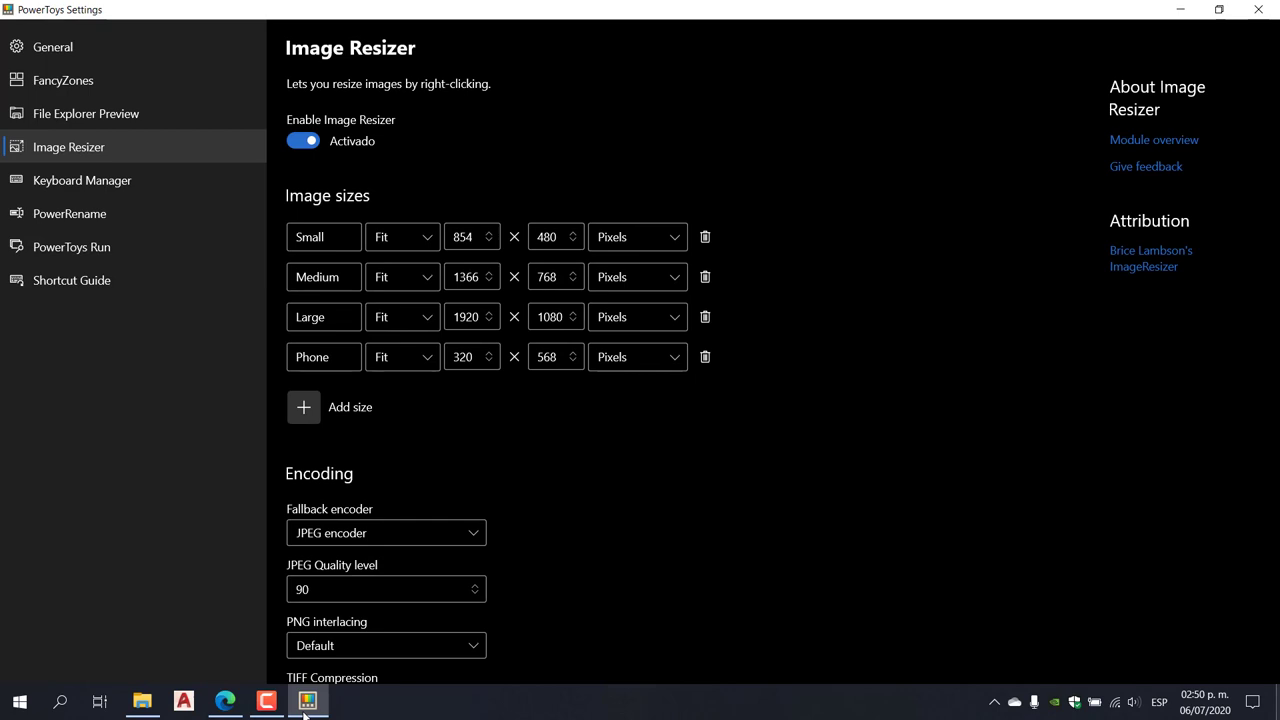
key(Down)
key(Return)
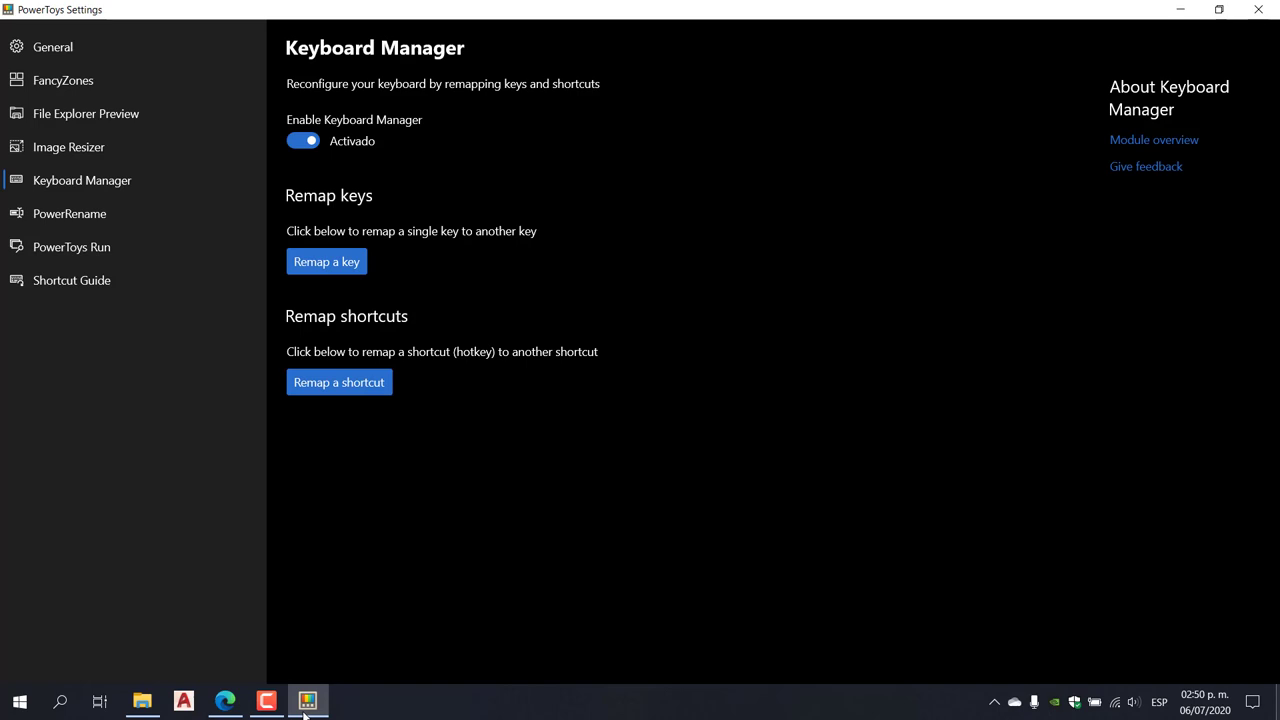
- Examine the PowerRename settings and the Shortcut Guide appearance and behavior options
key(Down)
key(Down)
key(Up)
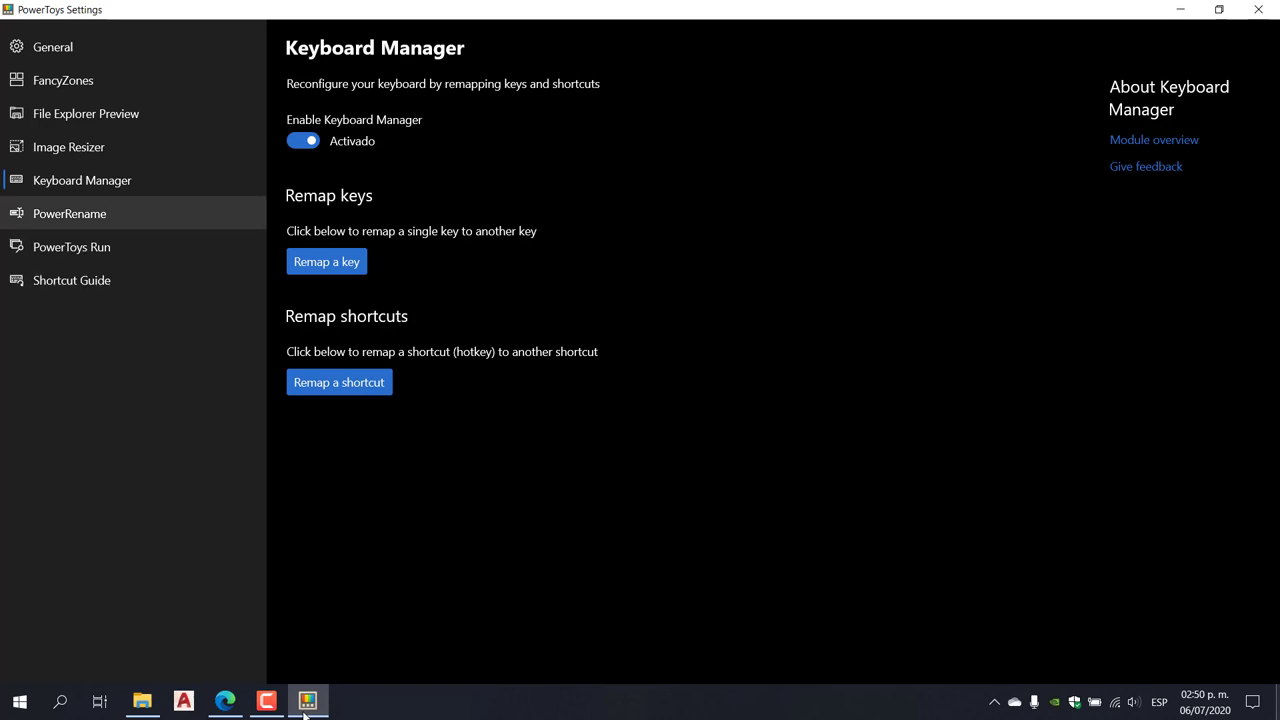
key(Return)
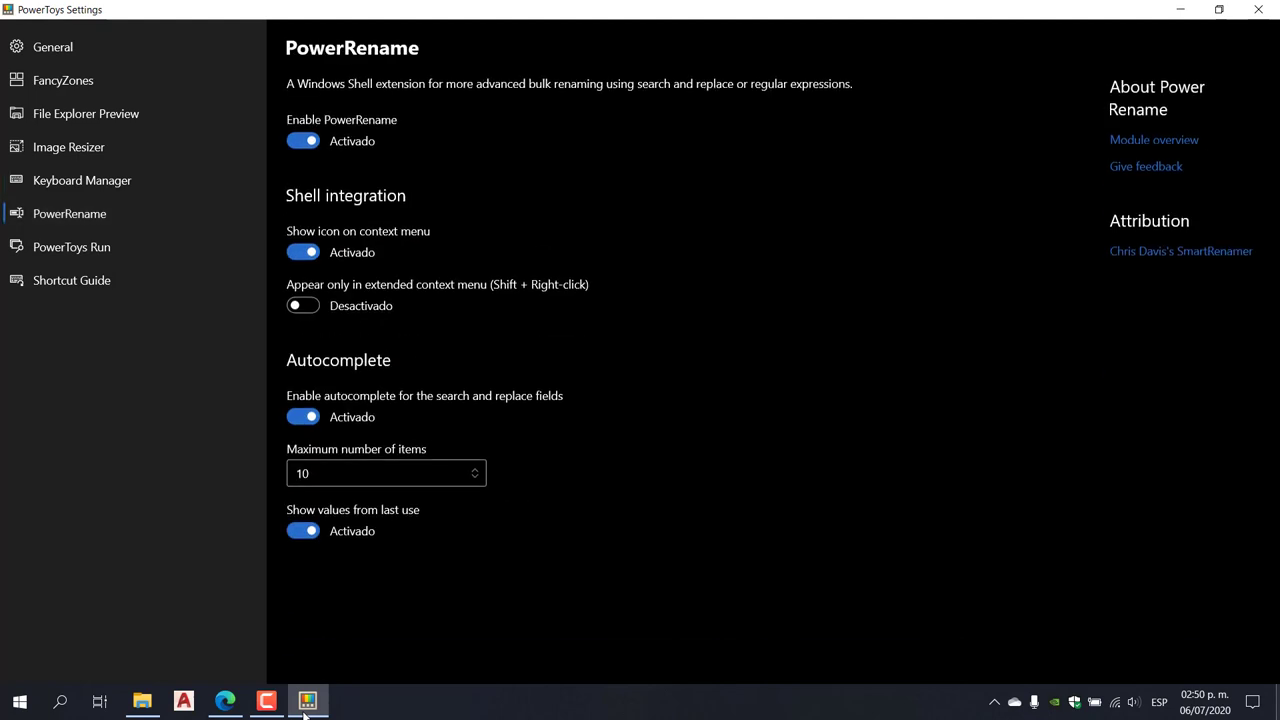
key(Down)
key(Down)
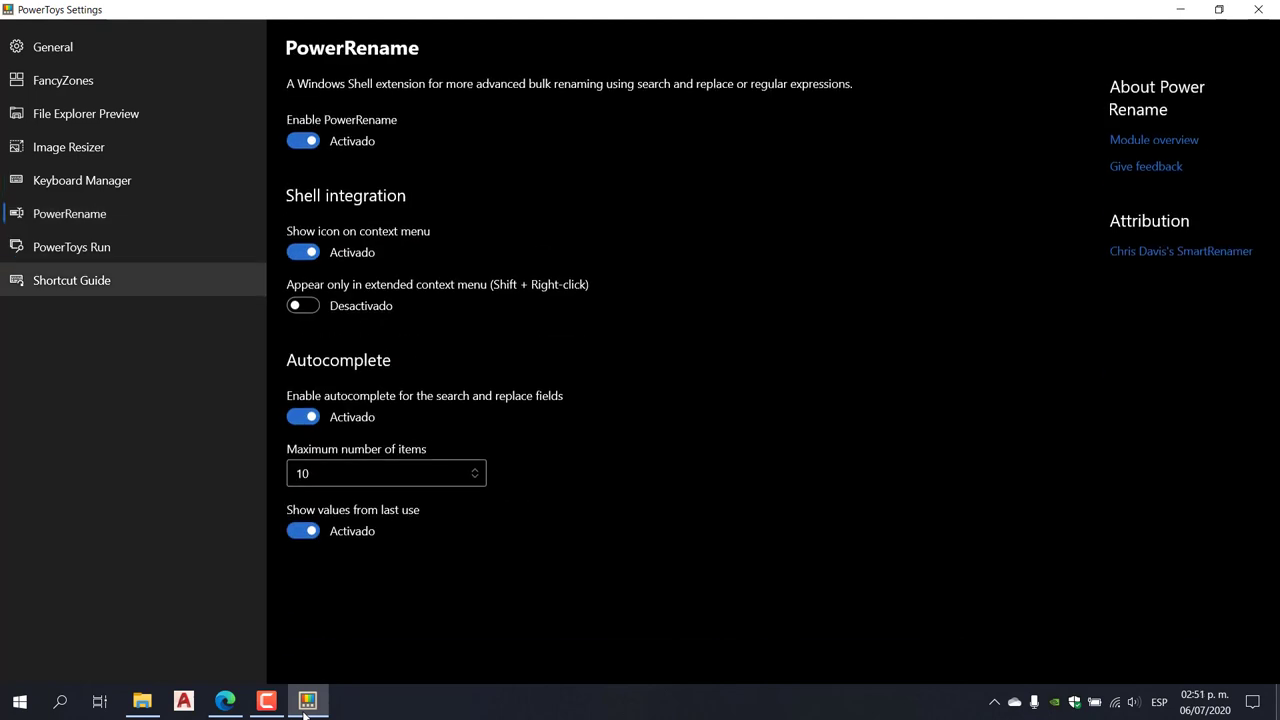
key(Return)
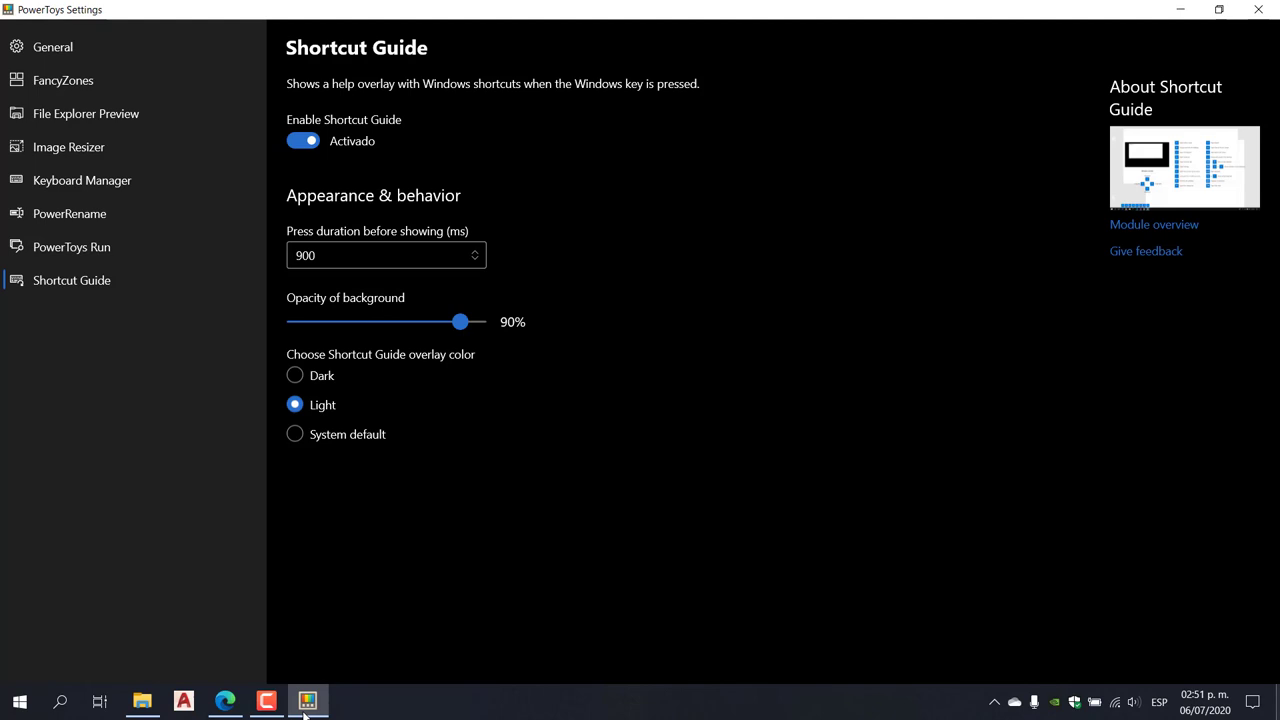
- Bring up and dismiss the FancyZones layout chooser, and restore the PowerToys Settings window to float mid-desktop
key(super+grave)
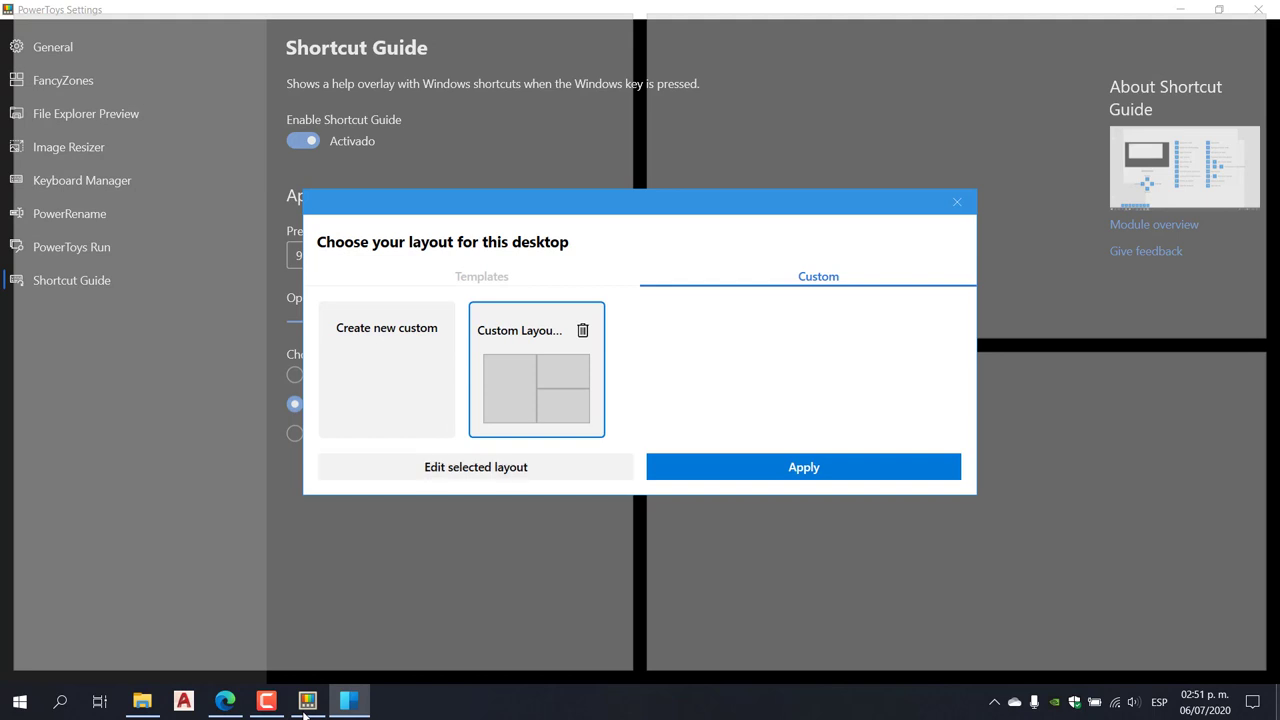
click(305, 710)
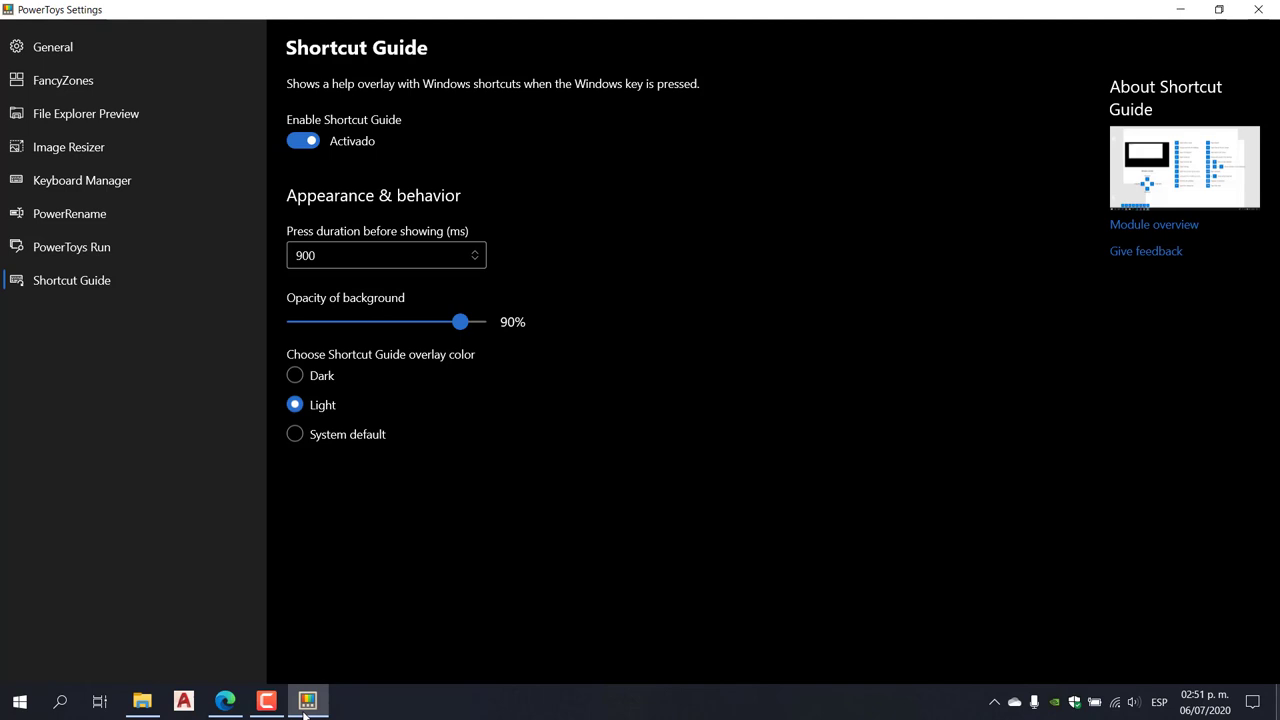
key(super+Down)
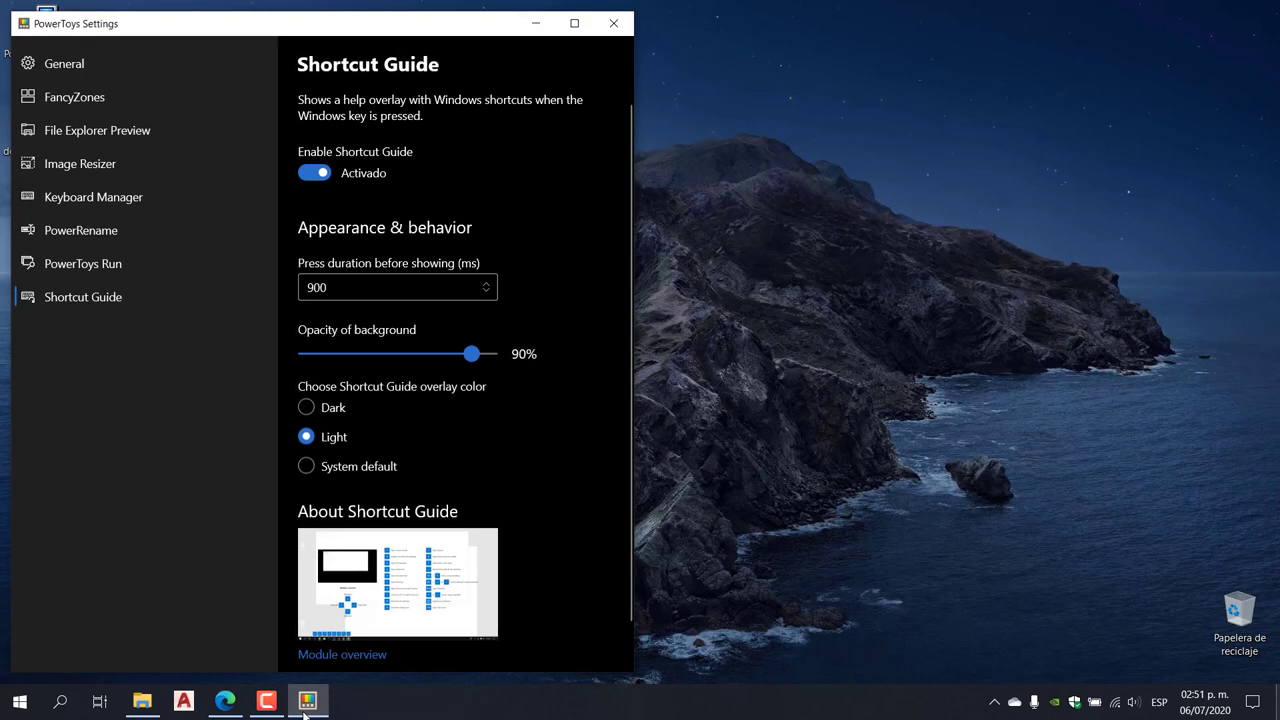
key(super+Right)
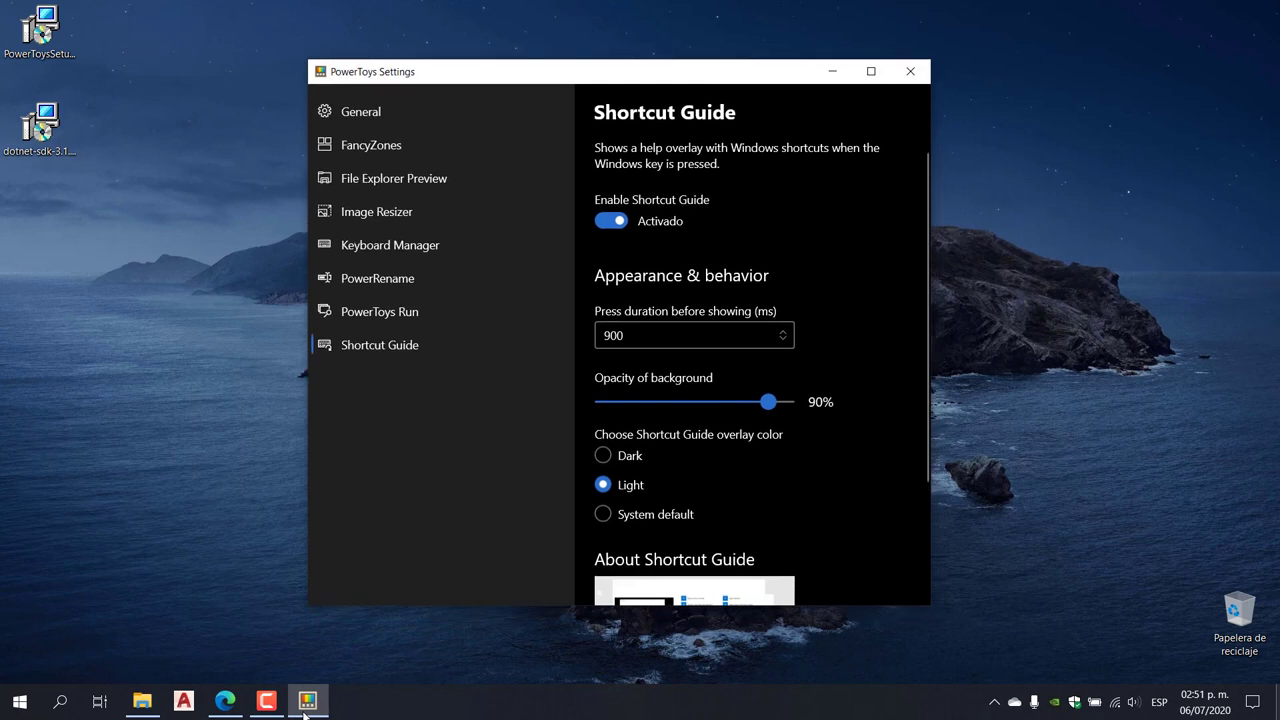
key(Up)
key(Up)
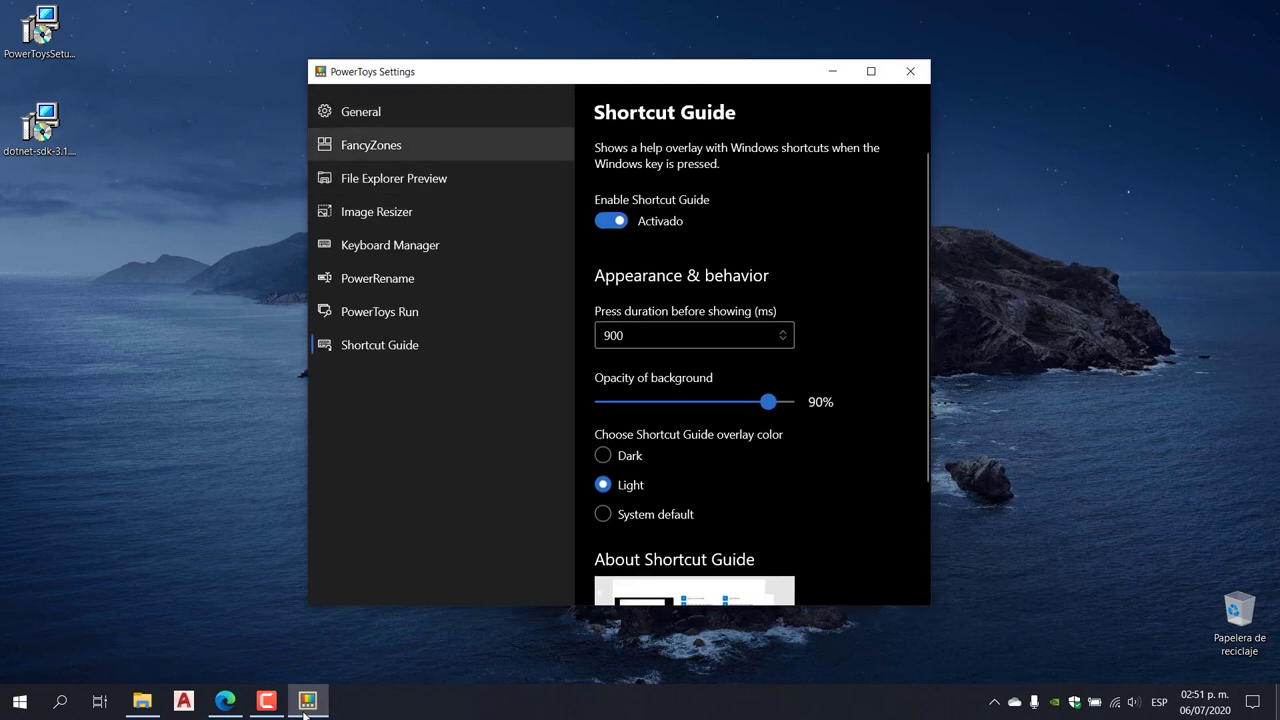
key(Down)
key(Down)
key(Down)
key(Down)
key(Down)
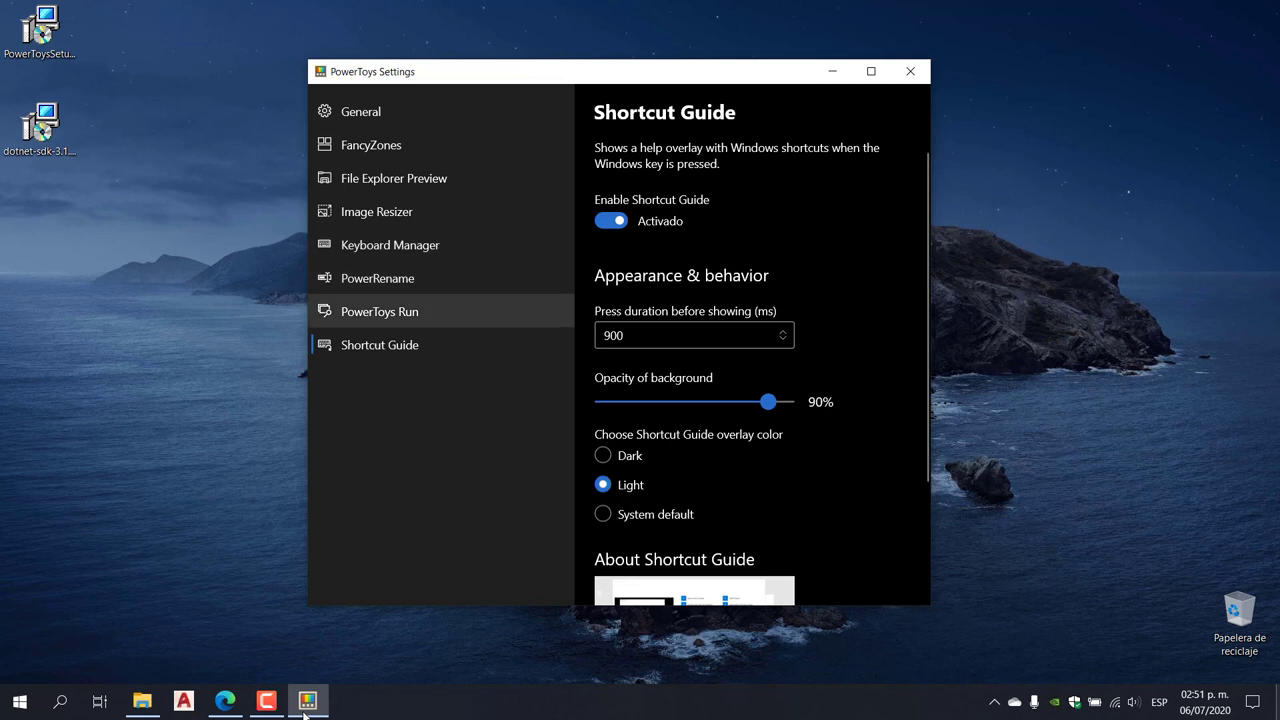